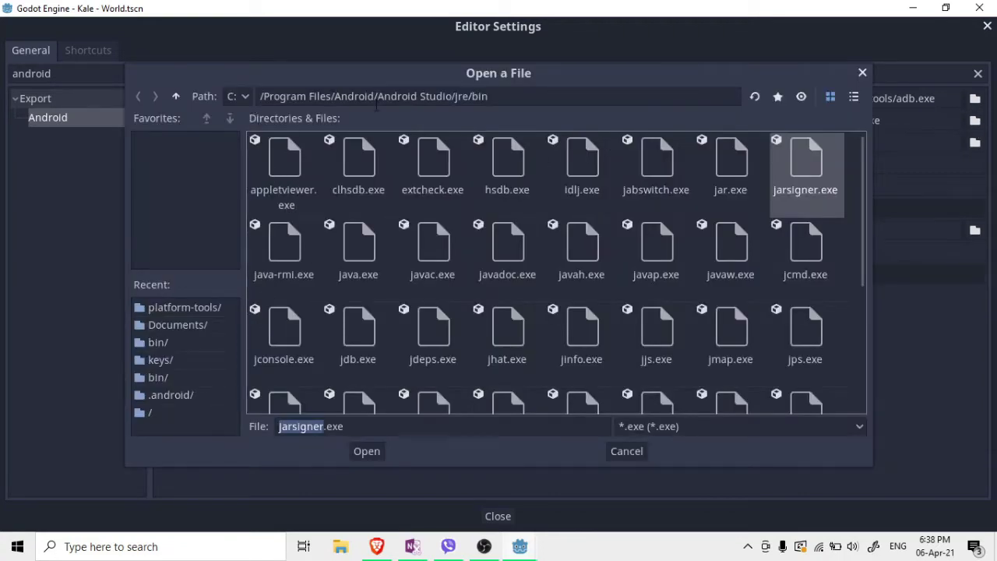
# Step: Bring up File Explorer from the taskbar
pyautogui.click(358, 556)
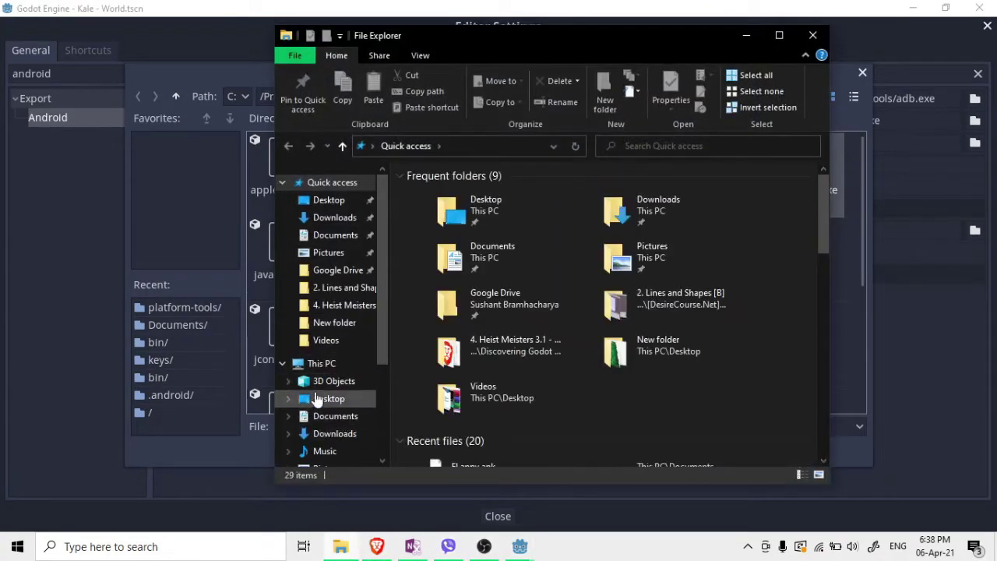
# Step: Browse to C:\Program Files\Android\Android Studio\jre\bin in File Explorer
pyautogui.click(316, 363)
pyautogui.click(694, 403)
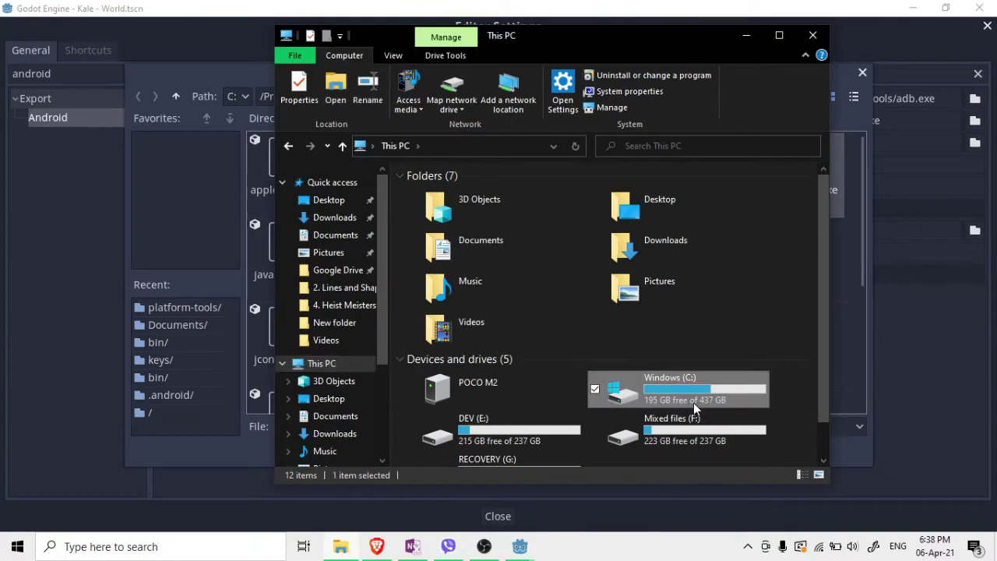
pyautogui.doubleClick(694, 403)
pyautogui.doubleClick(455, 347)
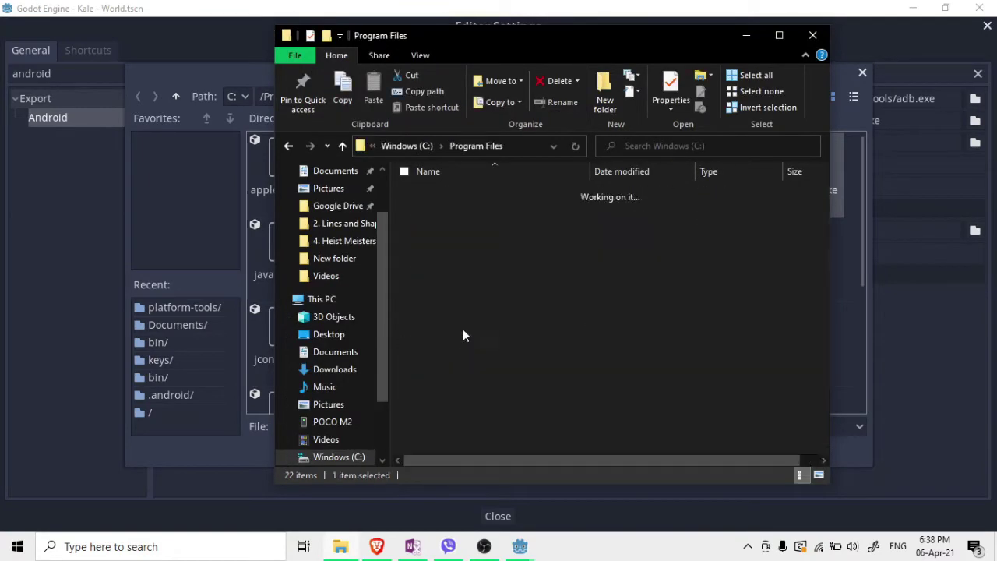
pyautogui.doubleClick(476, 204)
pyautogui.click(474, 196)
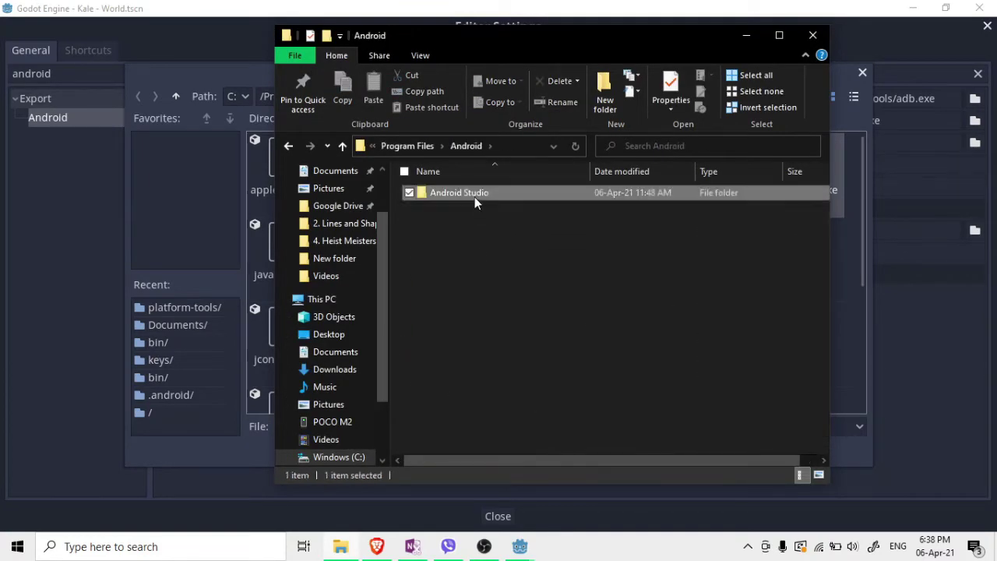
pyautogui.doubleClick(474, 196)
pyautogui.doubleClick(473, 212)
pyautogui.doubleClick(440, 193)
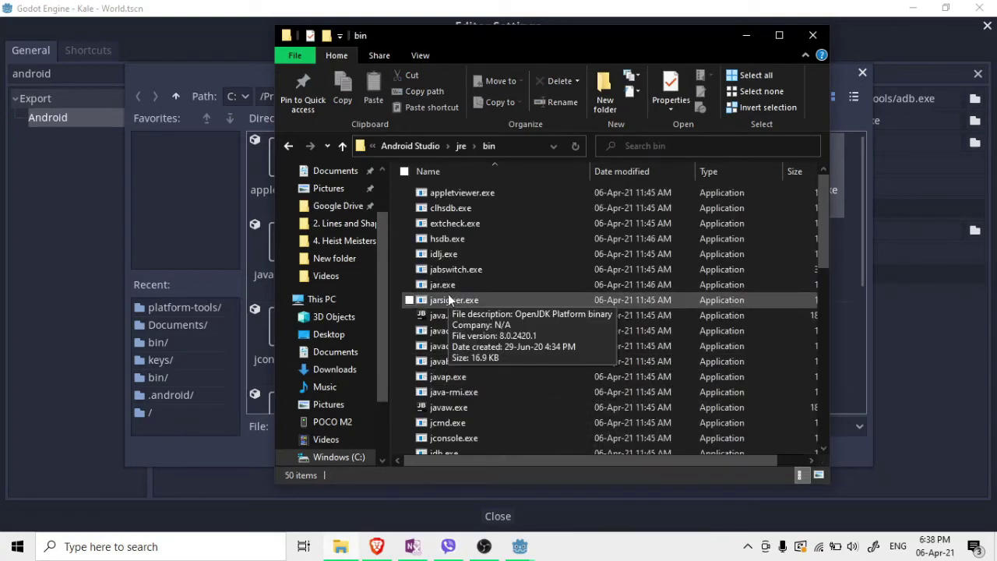
# Step: Copy the bin folder's full path from the address bar and close Explorer
pyautogui.click(514, 147)
pyautogui.rightClick(469, 152)
pyautogui.click(358, 191)
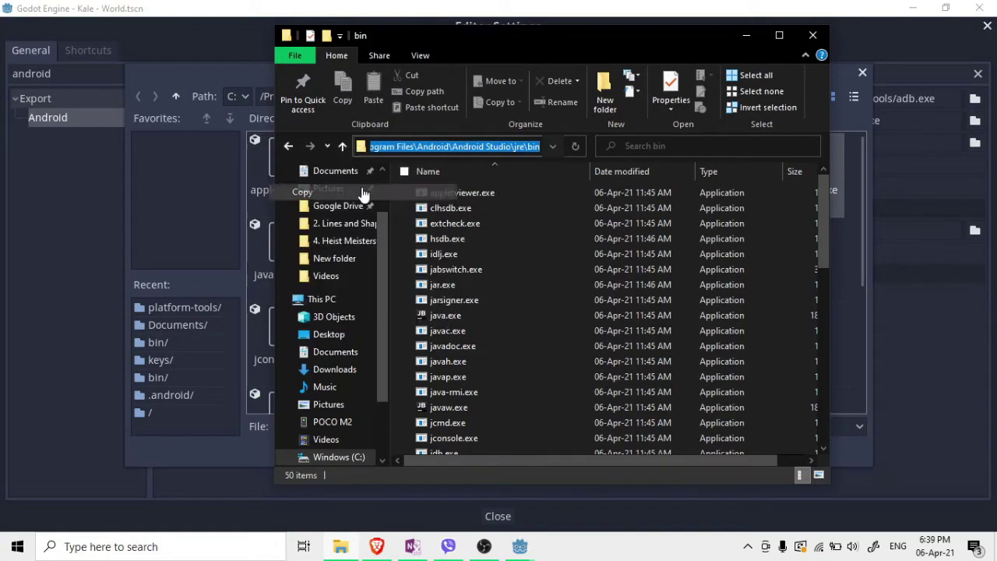
pyautogui.click(813, 35)
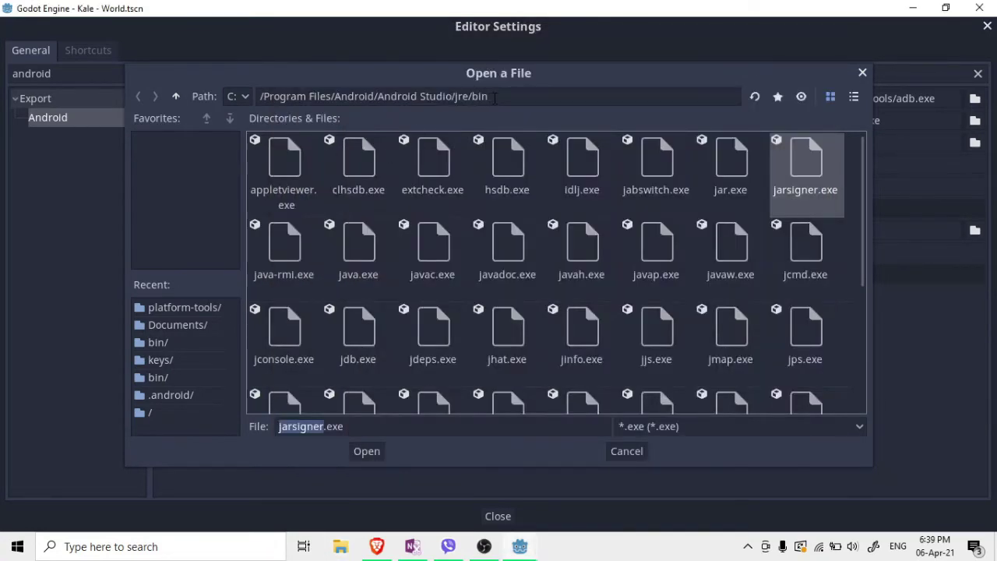
# Step: Paste the jre\bin path into Godot's file picker and choose jarsigner.exe as the Jarsigner tool
pyautogui.click(494, 96)
pyautogui.hotkey('ctrl', 'a')
pyautogui.rightClick(376, 98)
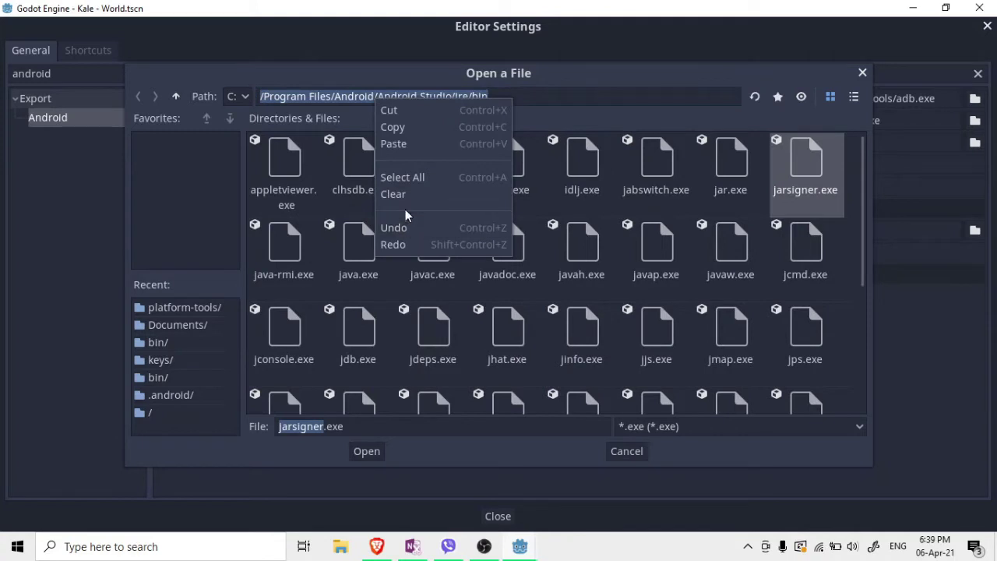
pyautogui.click(393, 143)
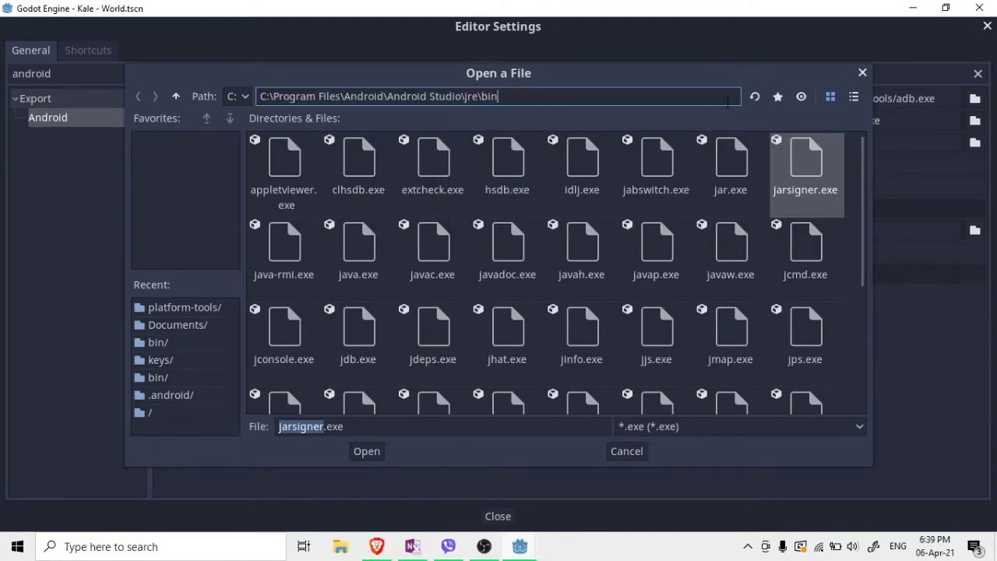
pyautogui.press('Return')
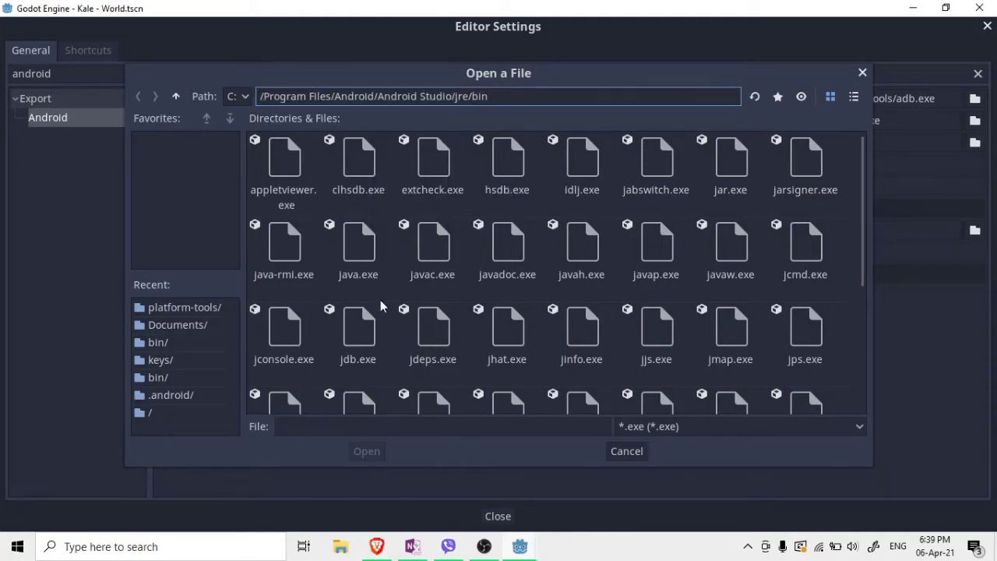
pyautogui.click(793, 176)
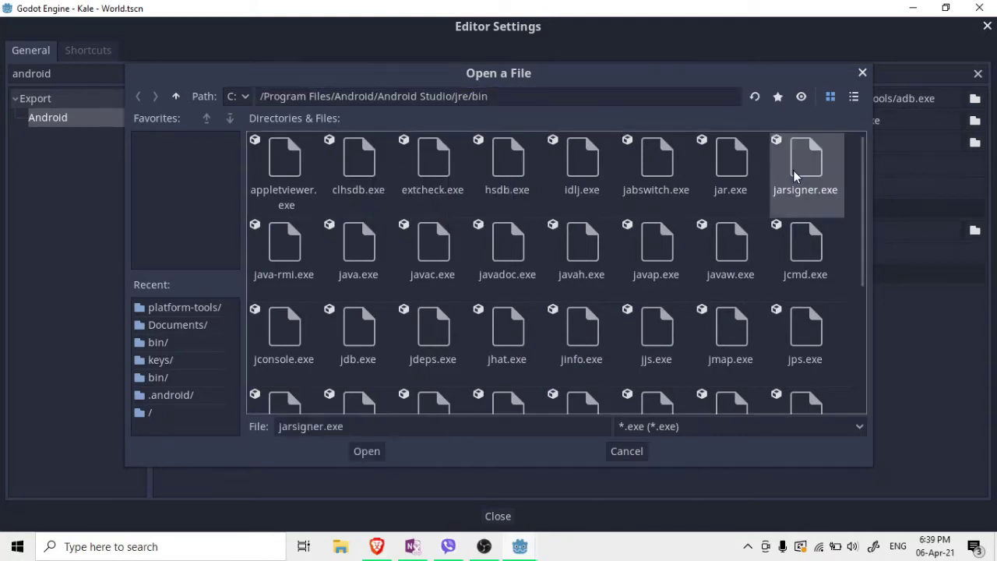
pyautogui.click(368, 452)
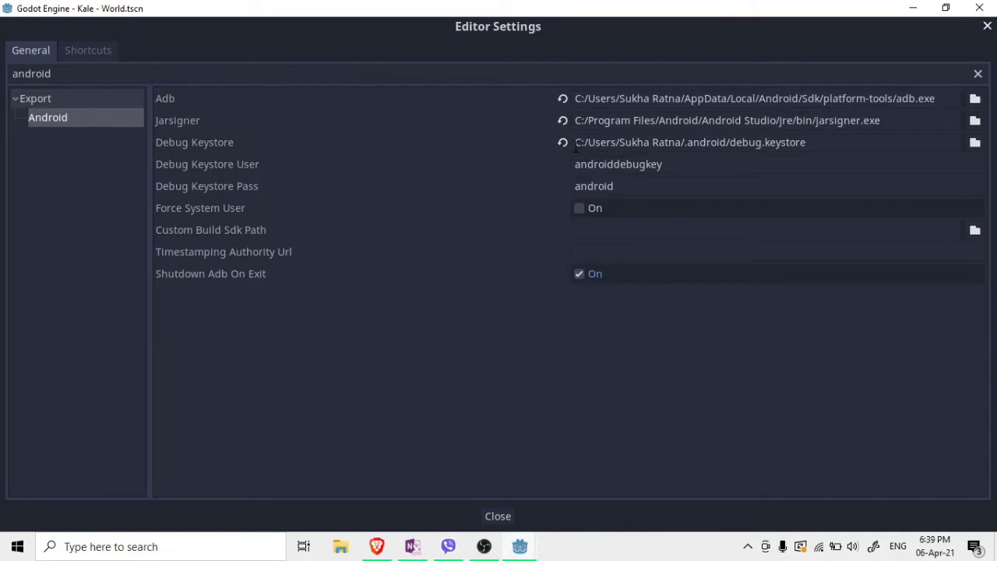
# Step: Highlight the /.android/debug.keystore part of the Debug Keystore path, then bring up File Explorer
pyautogui.moveTo(576, 147); pyautogui.dragTo(842, 152)
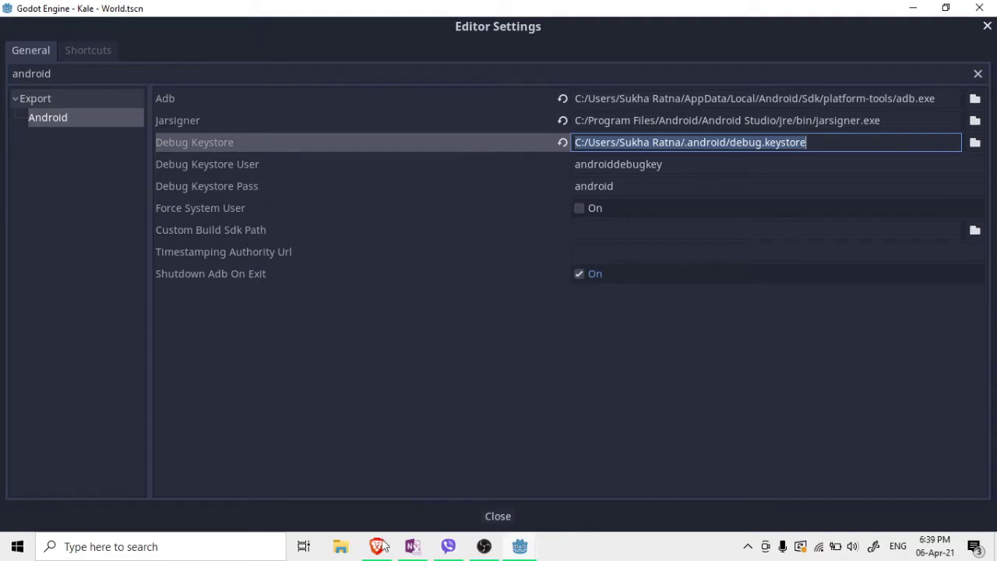
pyautogui.click(838, 142)
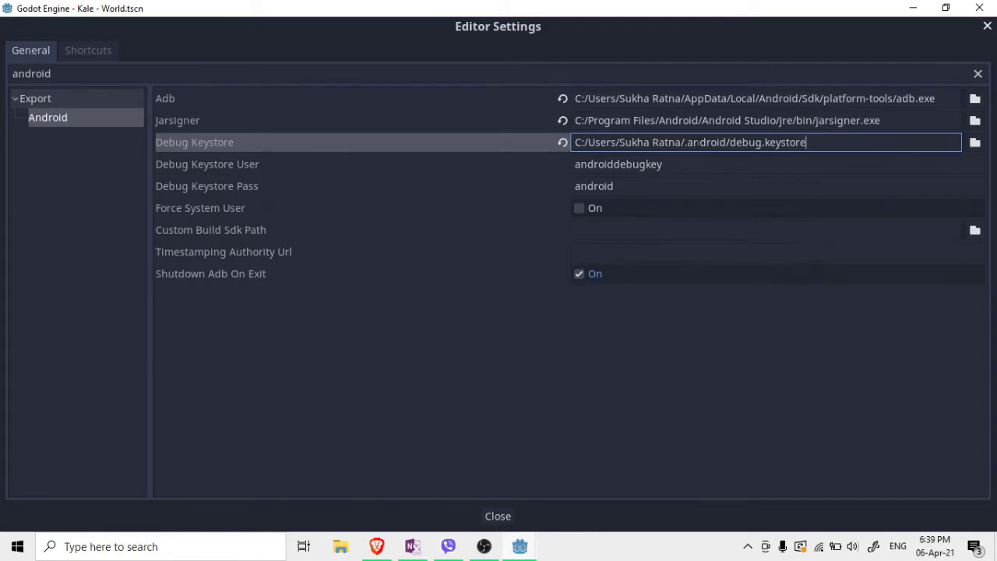
pyautogui.moveTo(682, 142); pyautogui.dragTo(858, 146)
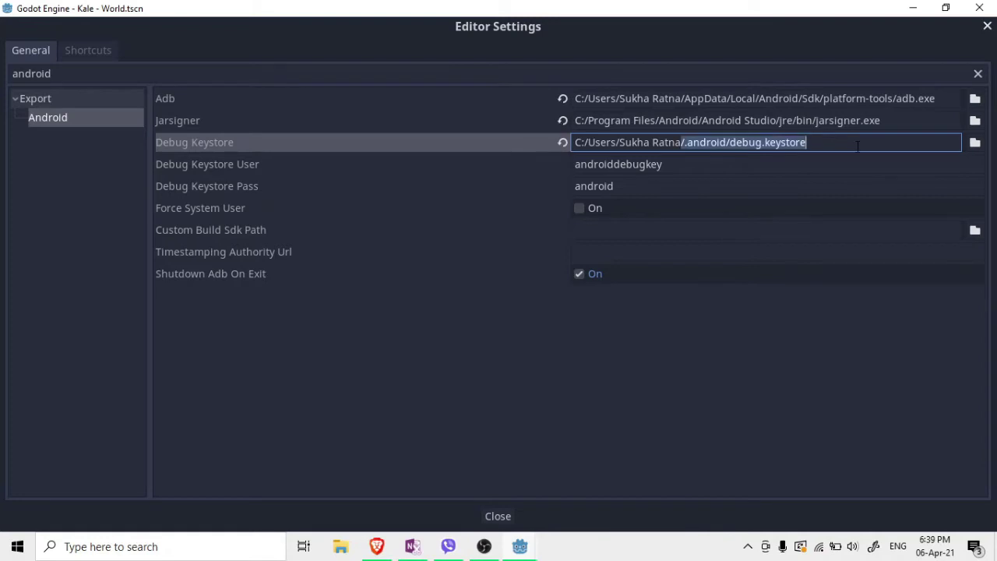
pyautogui.click(348, 554)
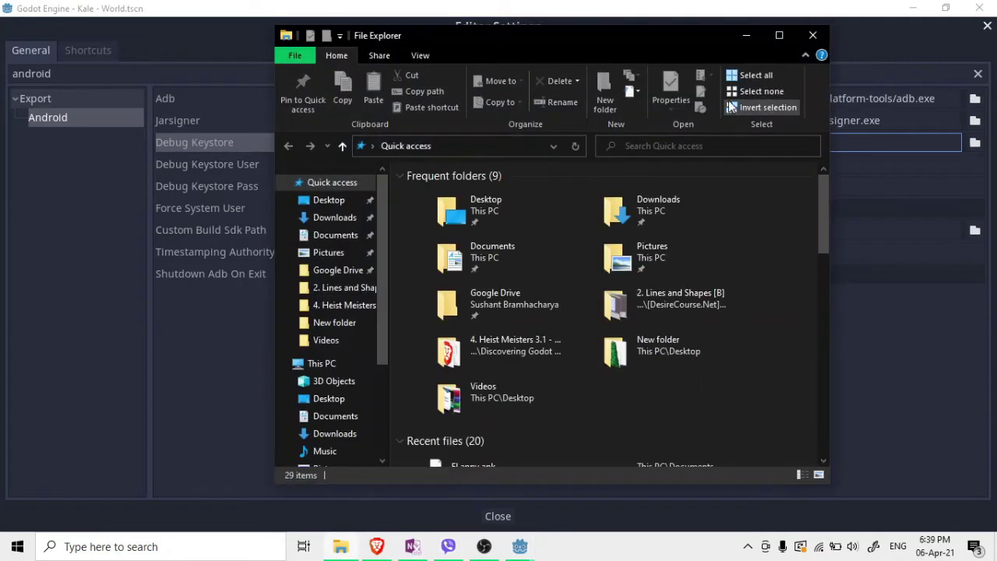
pyautogui.moveTo(615, 30); pyautogui.dragTo(390, 21)
# Step: Check the .android folder at the root of the C: drive for the keystore
pyautogui.scroll(-6, 257, 342)
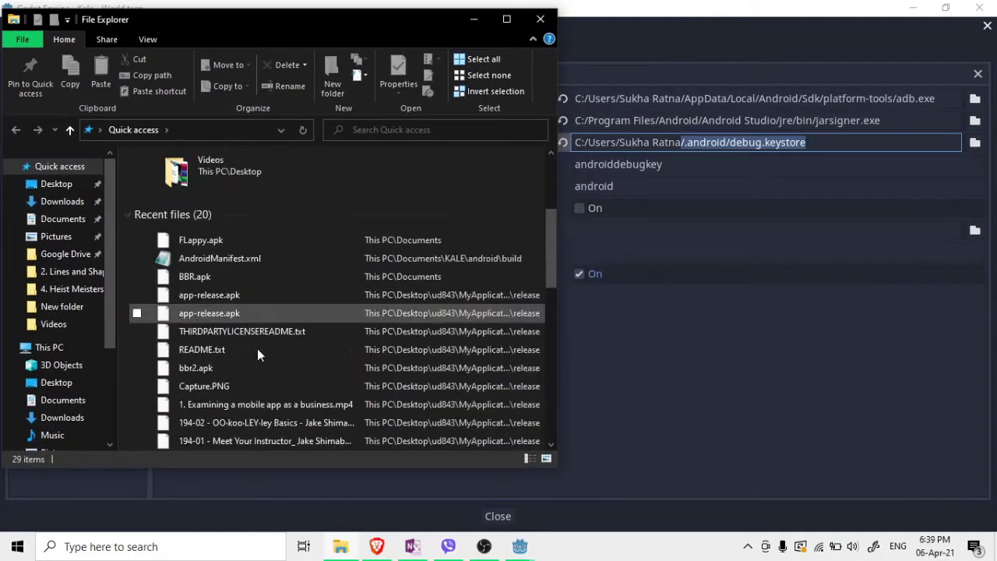
pyautogui.click(65, 346)
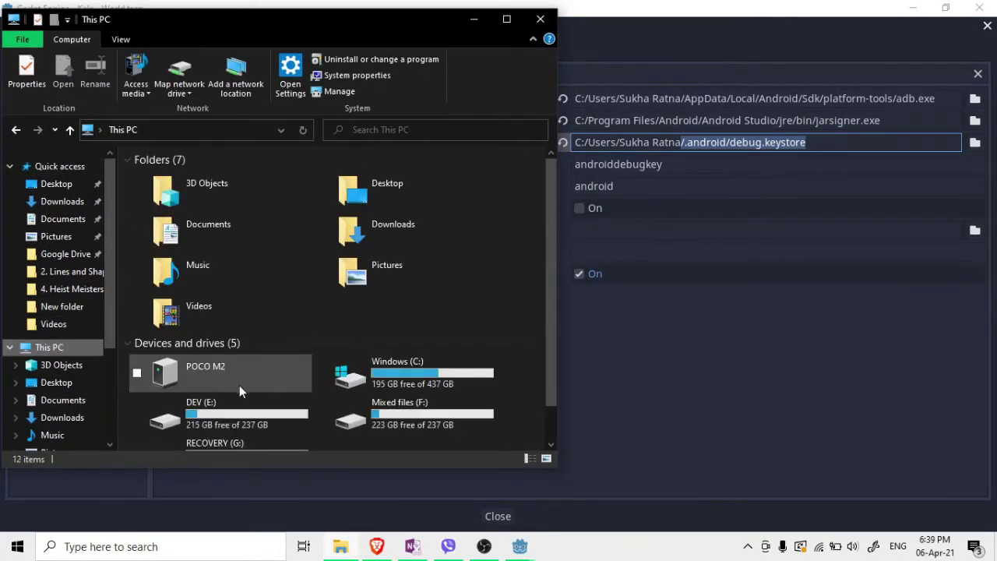
pyautogui.doubleClick(388, 382)
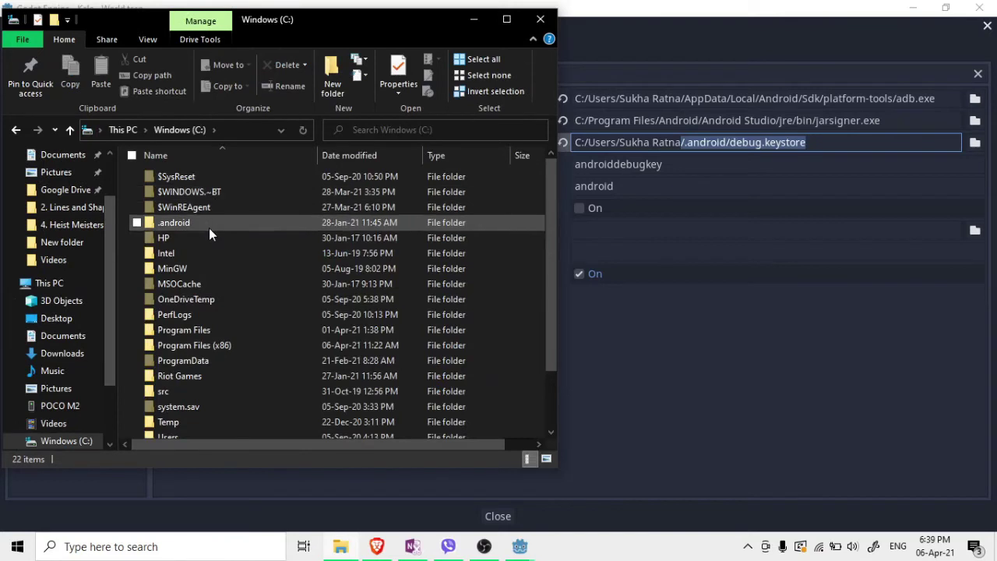
pyautogui.doubleClick(203, 222)
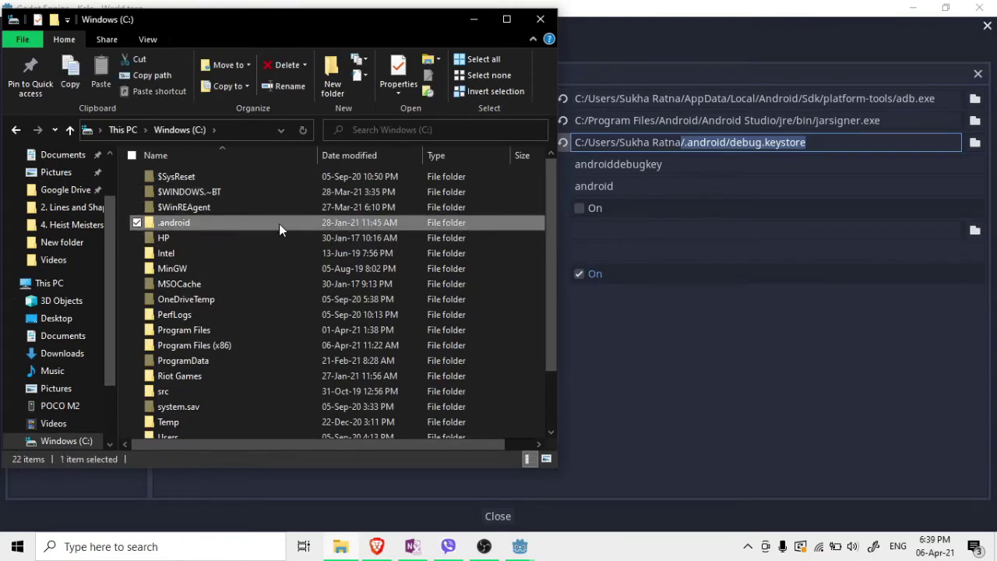
pyautogui.click(16, 130)
# Step: Find debug.keystore in the .android folder inside the user's home folder under Users
pyautogui.scroll(-2, 328, 372)
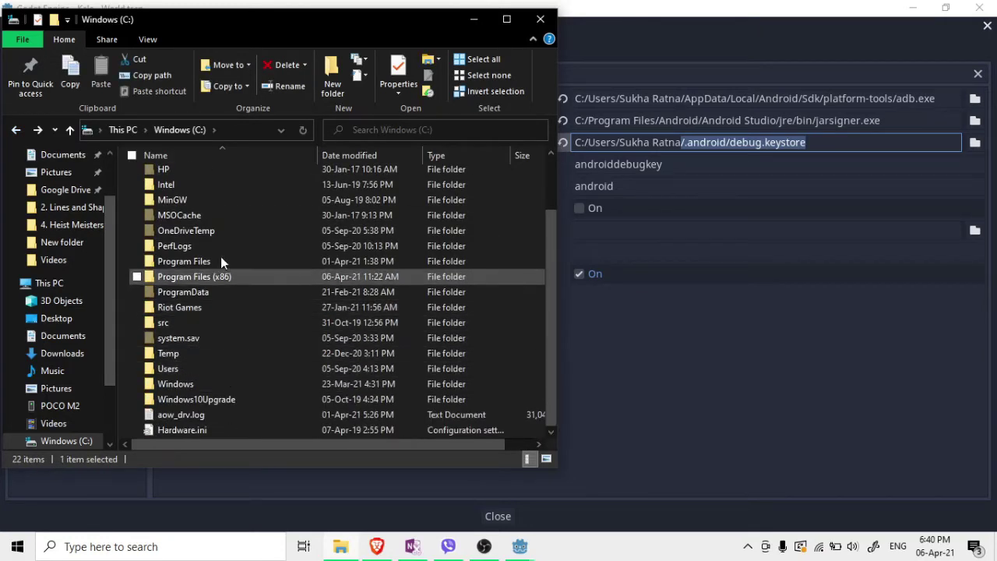
pyautogui.doubleClick(201, 368)
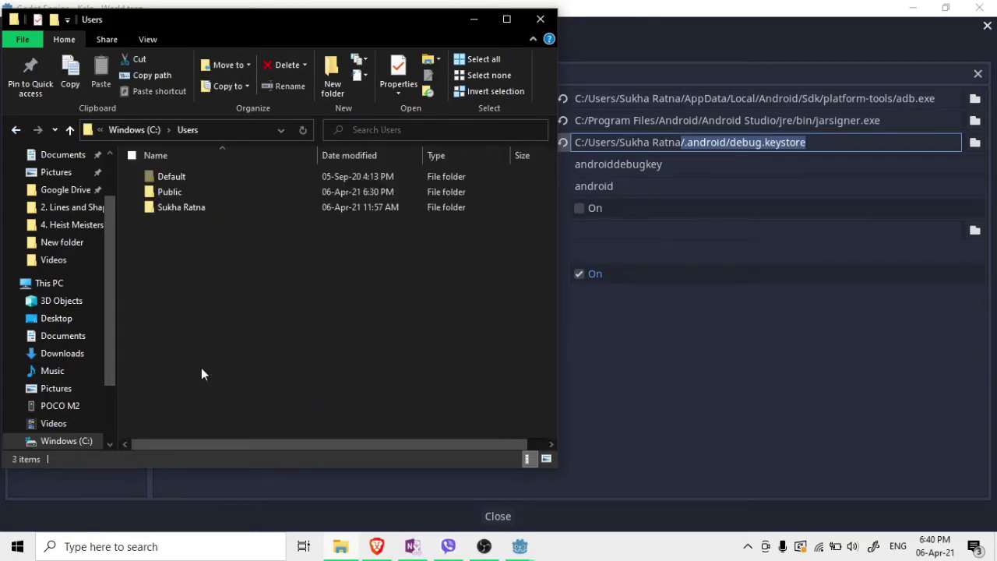
pyautogui.doubleClick(198, 214)
pyautogui.scroll(-5, 250, 391)
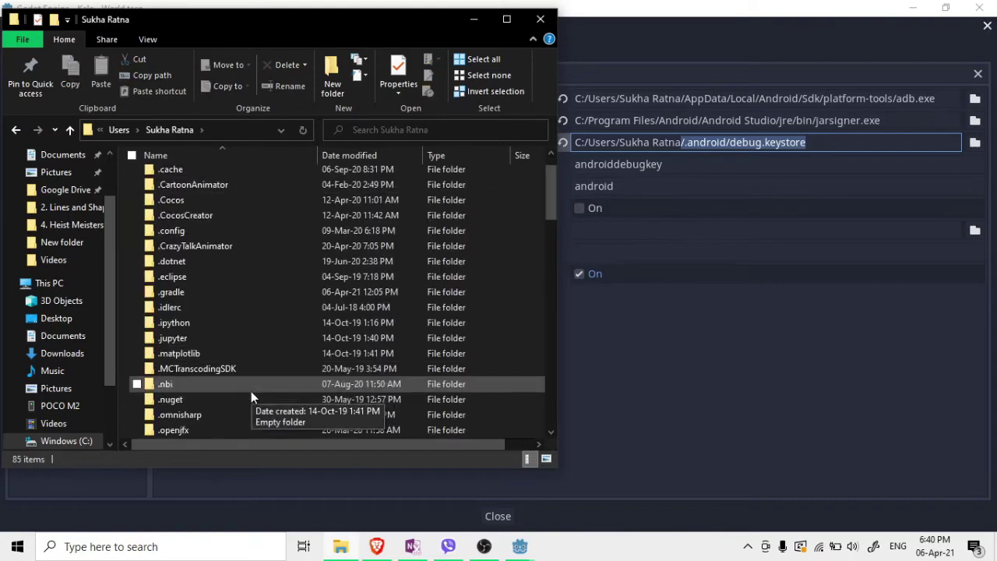
pyautogui.scroll(3, 227, 224)
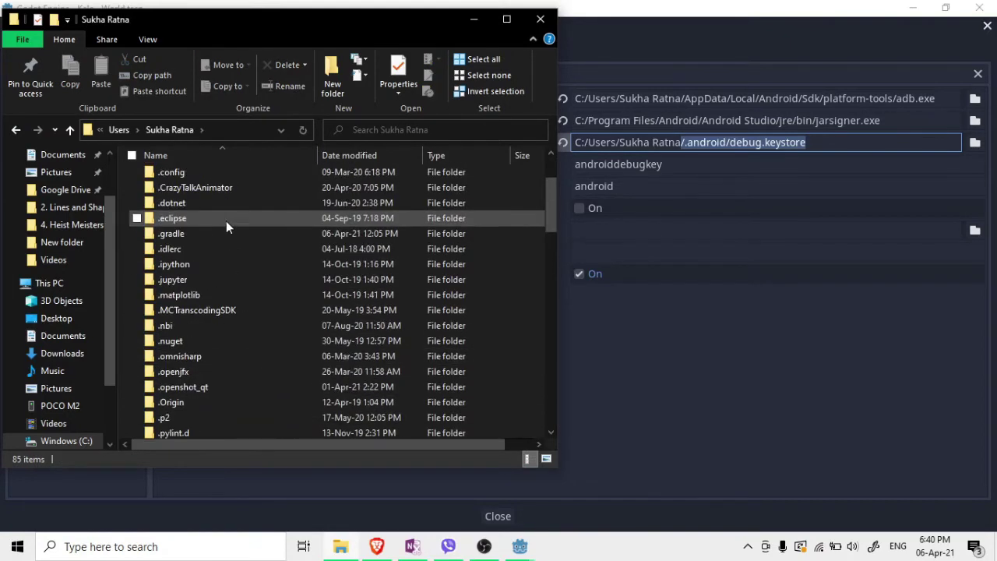
pyautogui.scroll(2, 258, 181)
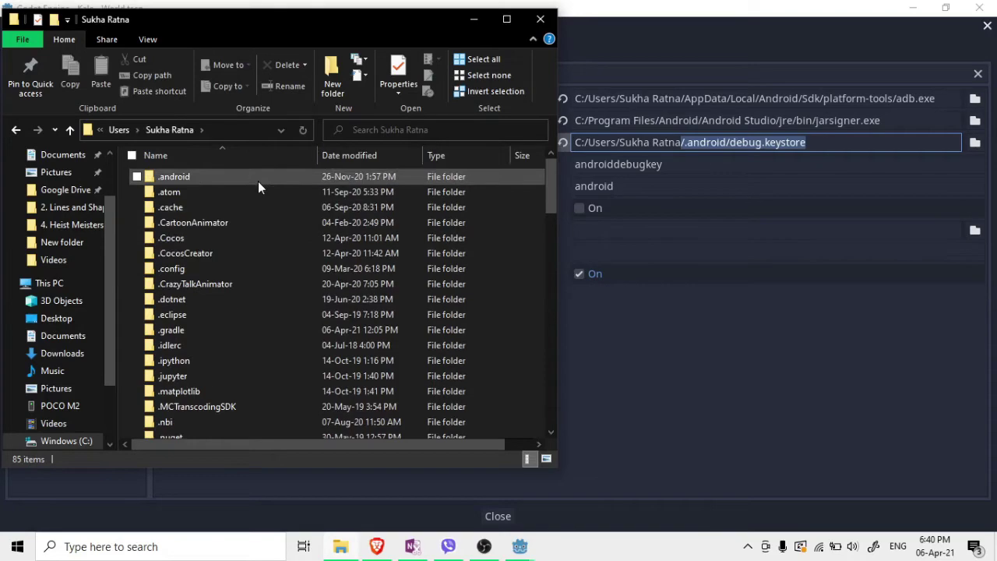
pyautogui.click(236, 175)
pyautogui.doubleClick(235, 176)
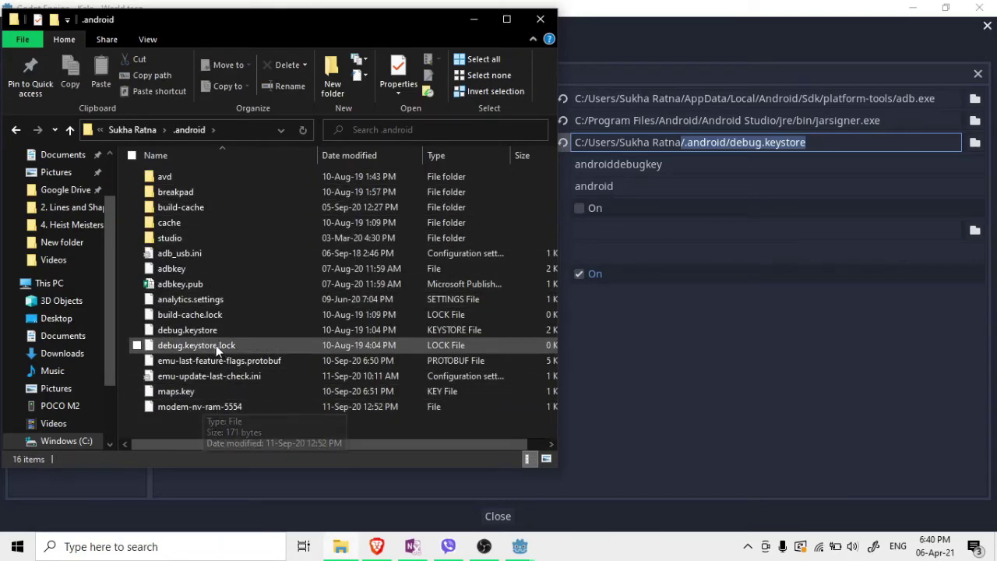
pyautogui.click(173, 332)
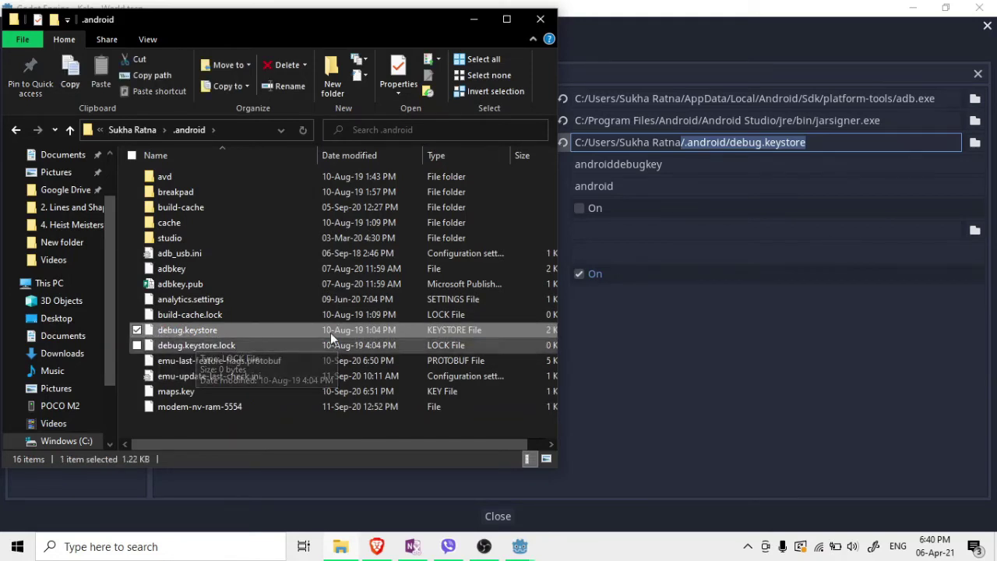
# Step: Compare against Godot's keystore path, restore the .android folder, and switch to the browser
pyautogui.click(473, 19)
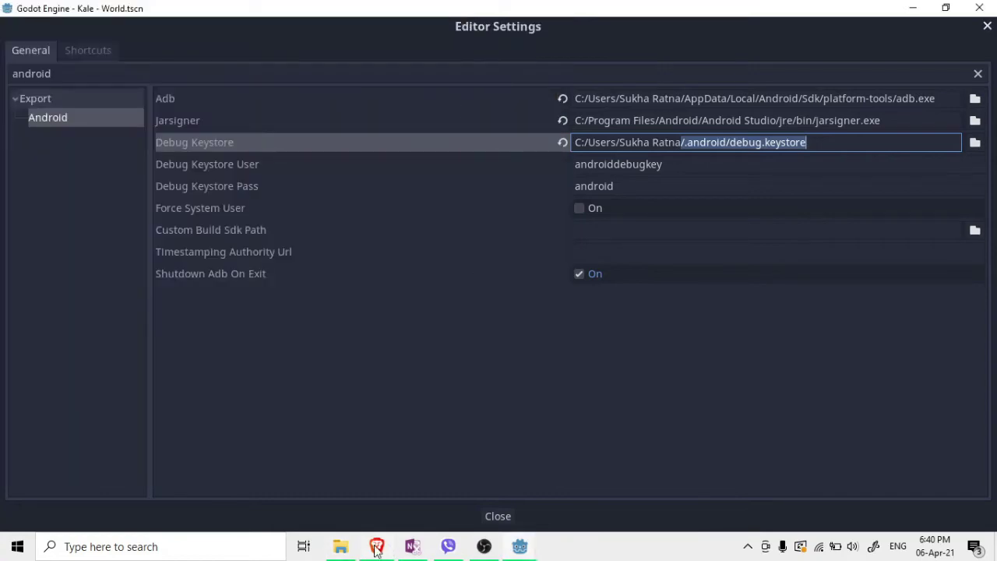
pyautogui.click(339, 547)
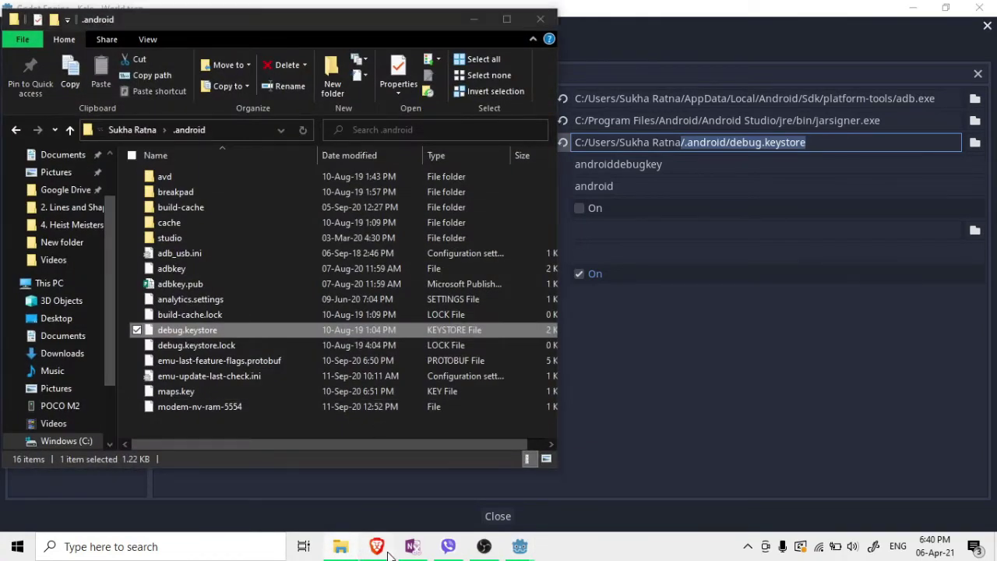
pyautogui.click(376, 546)
# Step: Search 'godot publish android' and open the Exporting for Android documentation page
pyautogui.click(430, 39)
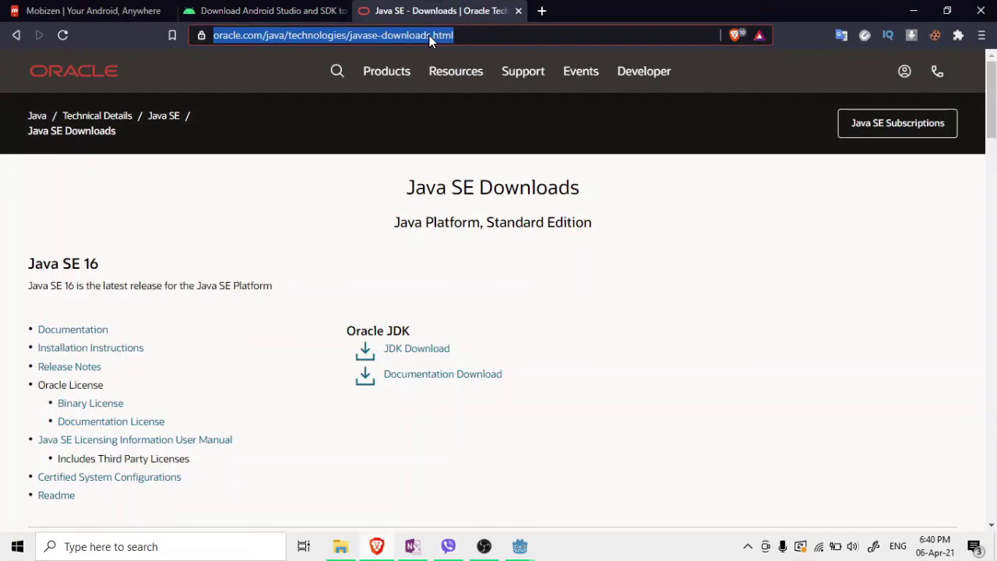
pyautogui.write('godot')
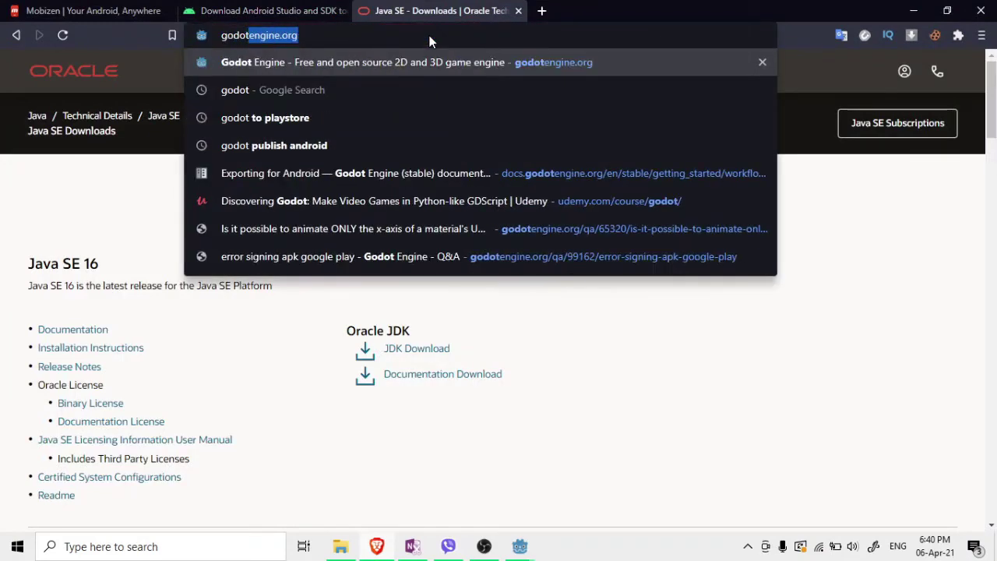
pyautogui.press('Down')
pyautogui.press('Down')
pyautogui.press('Down')
pyautogui.press('Return')
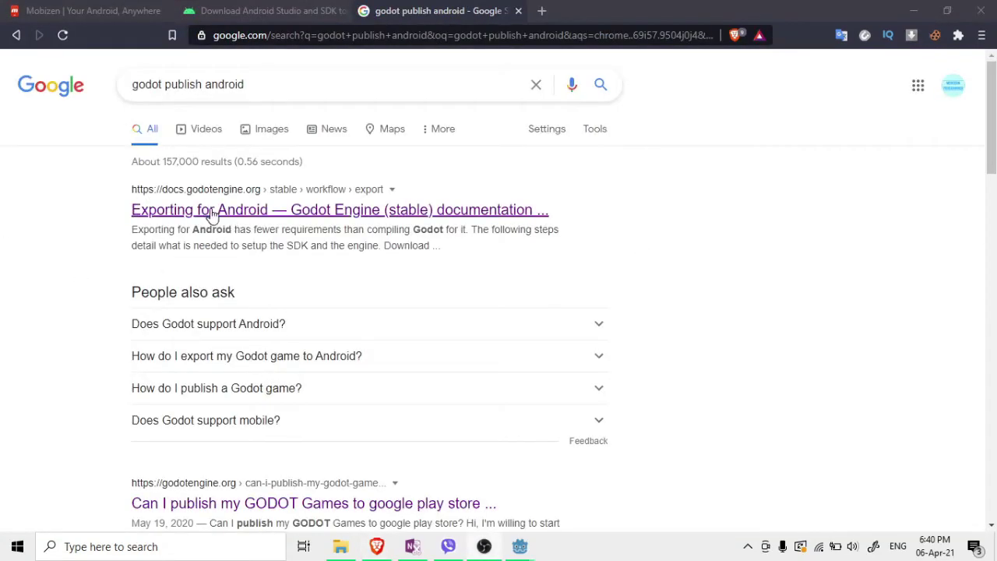
pyautogui.click(278, 210)
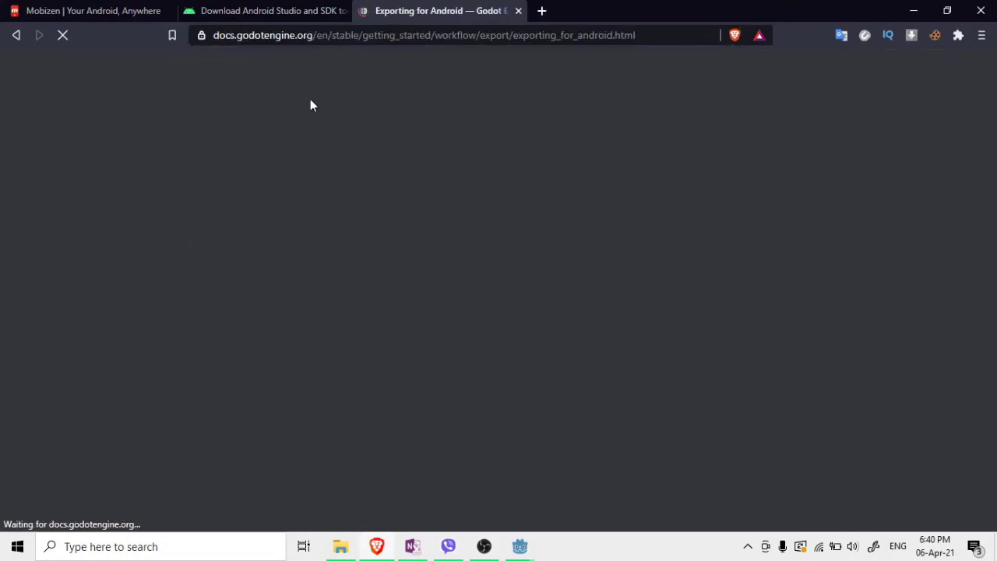
# Step: Copy the keytool command from the Create a debug.keystore section
pyautogui.scroll(-4, 577, 257)
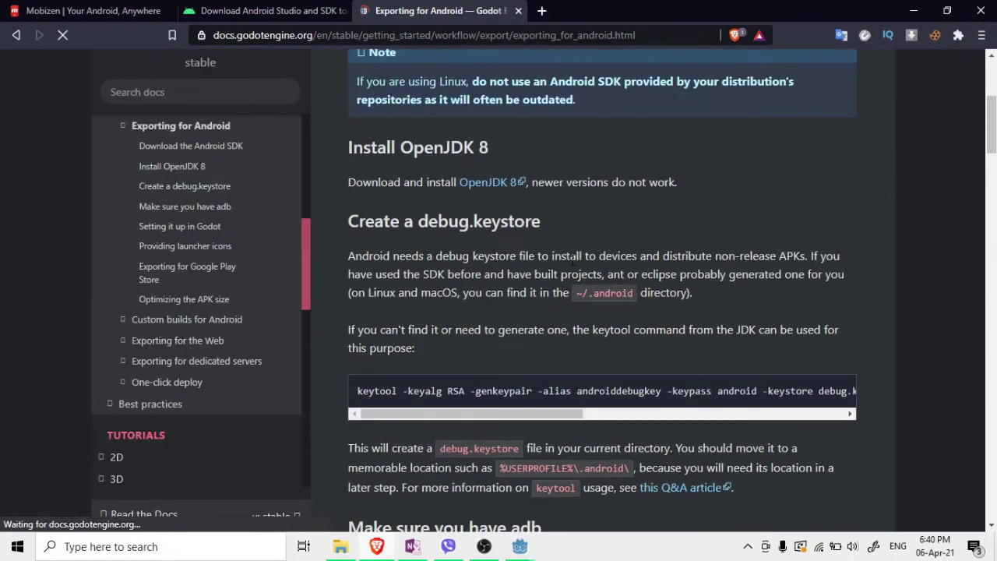
pyautogui.moveTo(348, 222); pyautogui.dragTo(593, 228)
pyautogui.click(607, 214)
pyautogui.scroll(-1, 333, 268)
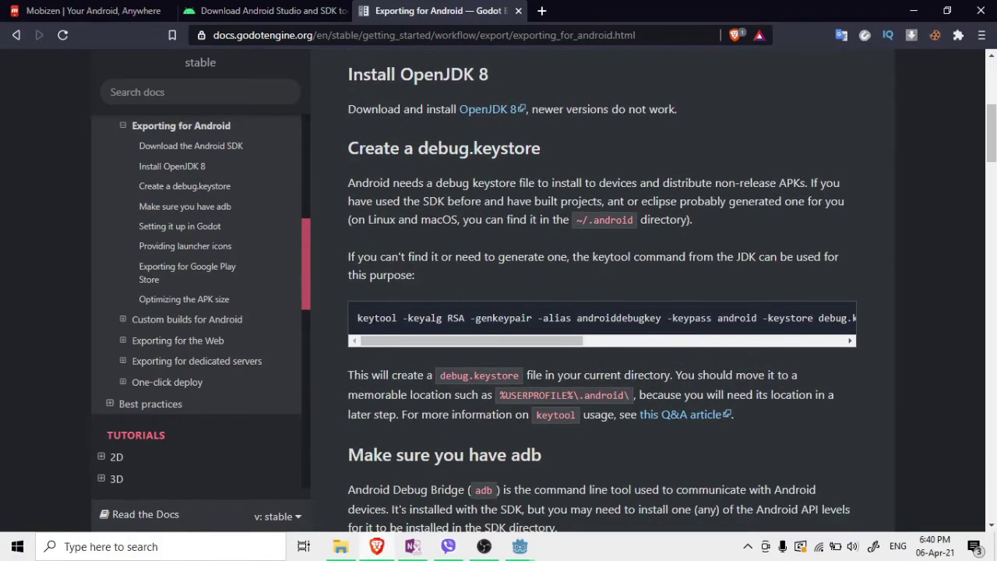
pyautogui.moveTo(357, 326); pyautogui.dragTo(951, 328)
pyautogui.rightClick(951, 328)
pyautogui.click(716, 327)
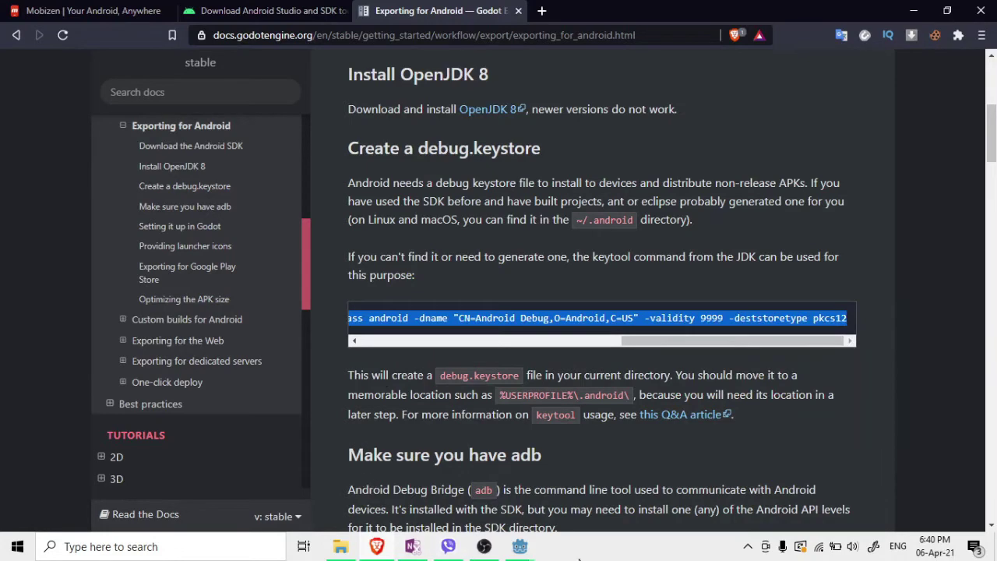
# Step: Launch Command Prompt by typing cmd in the Start menu
pyautogui.click(17, 546)
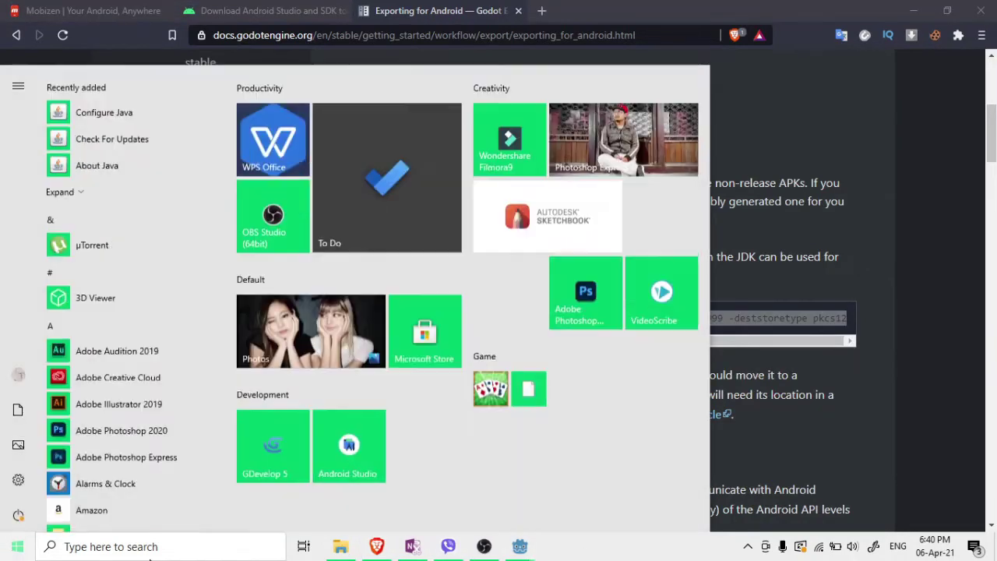
pyautogui.write('cmd')
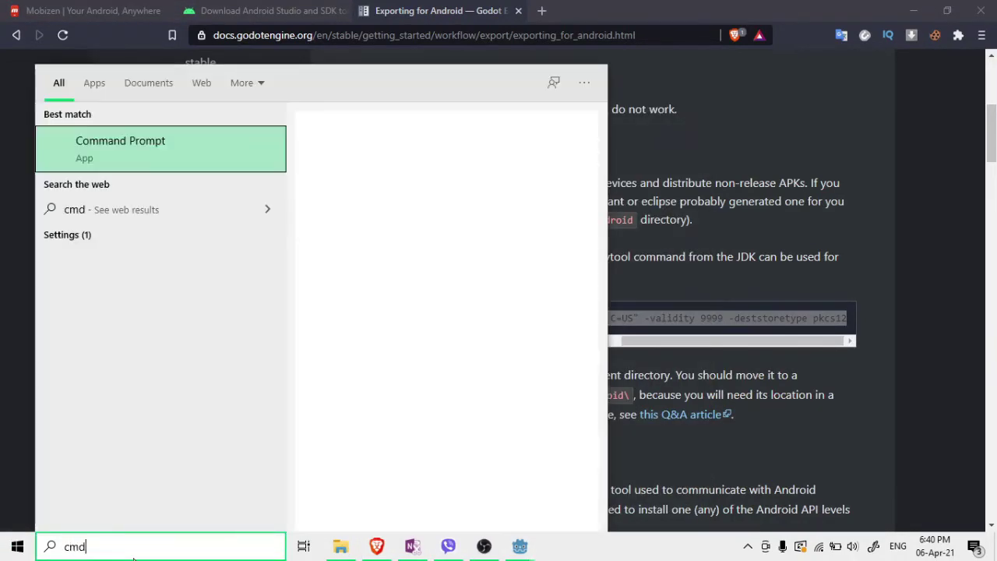
pyautogui.press('Return')
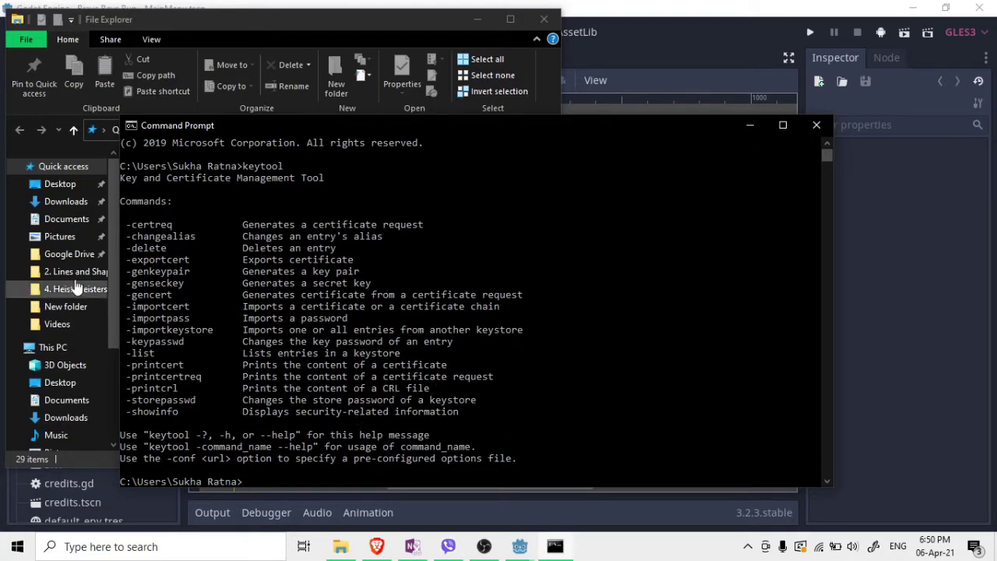
# Step: Hide the command window and browse to Android Studio's jre\bin folder on C:
pyautogui.click(744, 127)
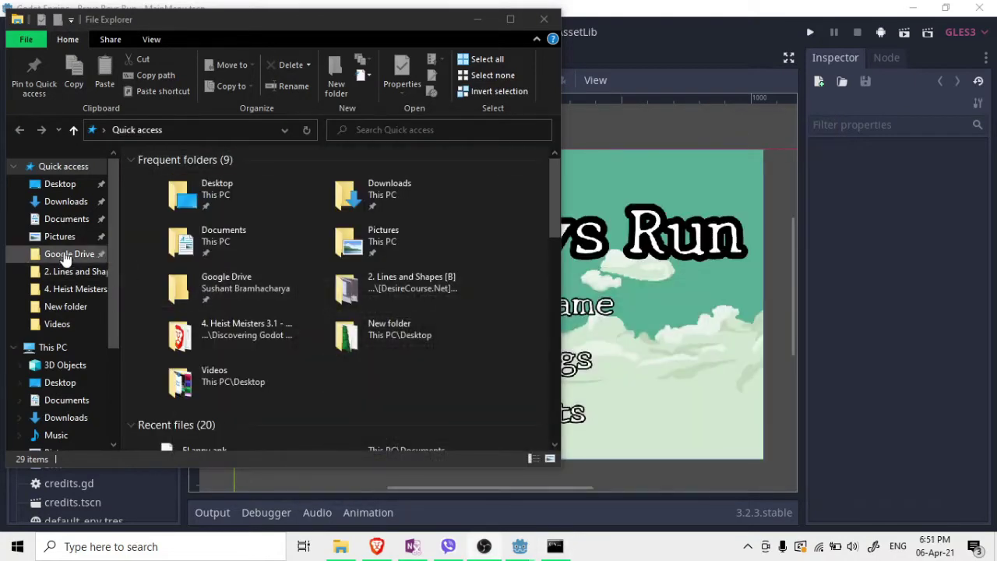
pyautogui.click(36, 349)
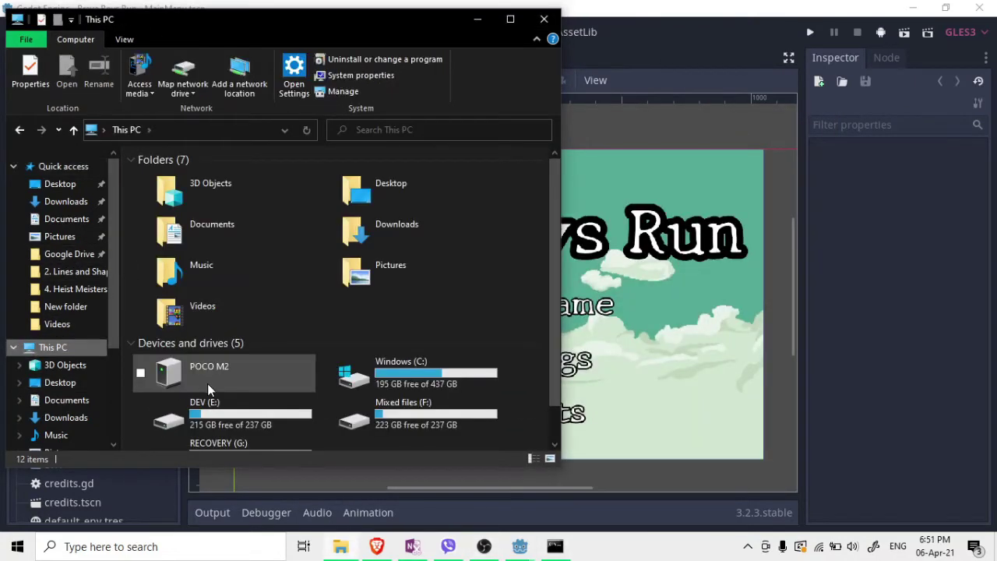
pyautogui.click(447, 390)
pyautogui.doubleClick(447, 390)
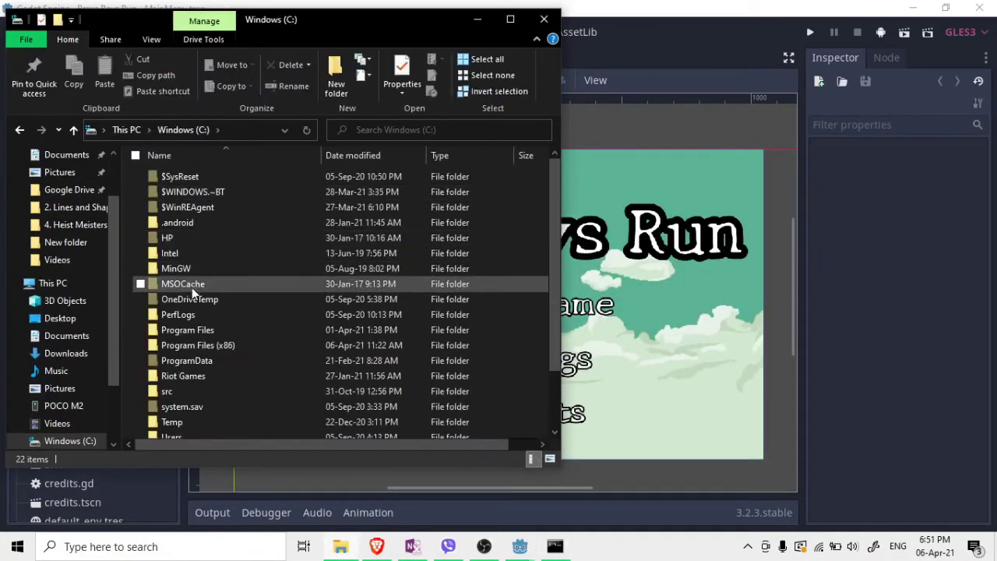
pyautogui.scroll(-2, 237, 351)
pyautogui.doubleClick(201, 261)
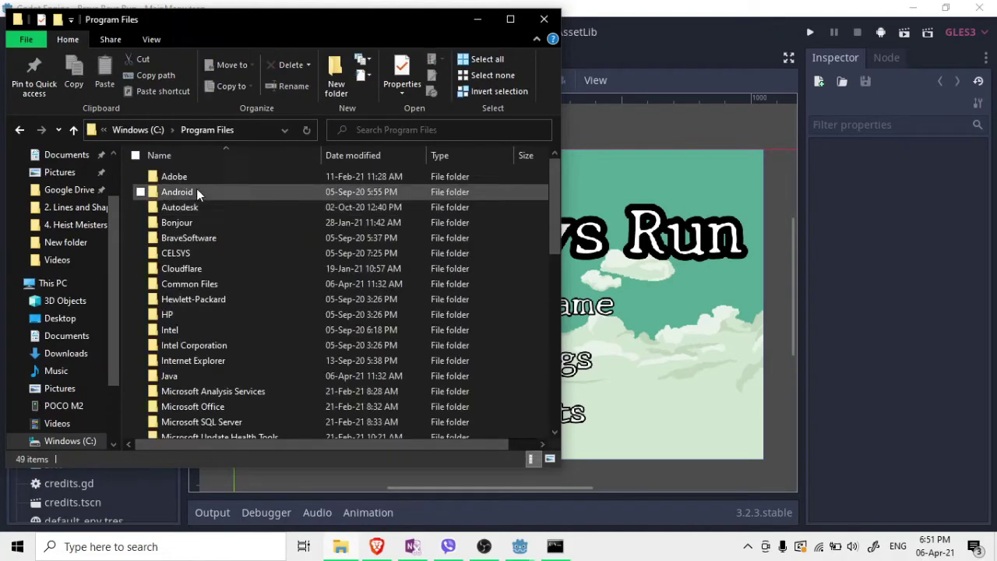
pyautogui.click(177, 192)
pyautogui.doubleClick(177, 191)
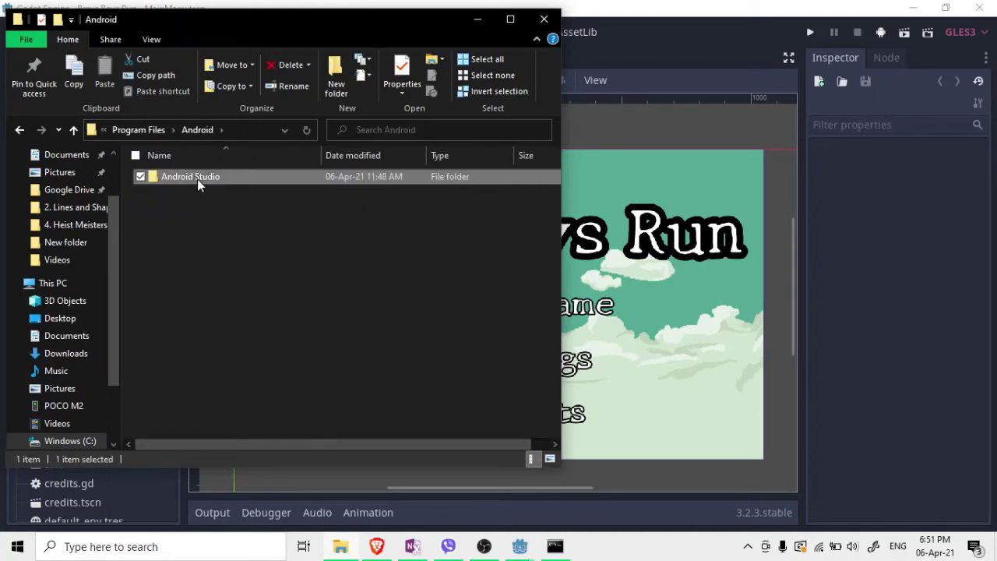
pyautogui.doubleClick(197, 179)
pyautogui.doubleClick(204, 195)
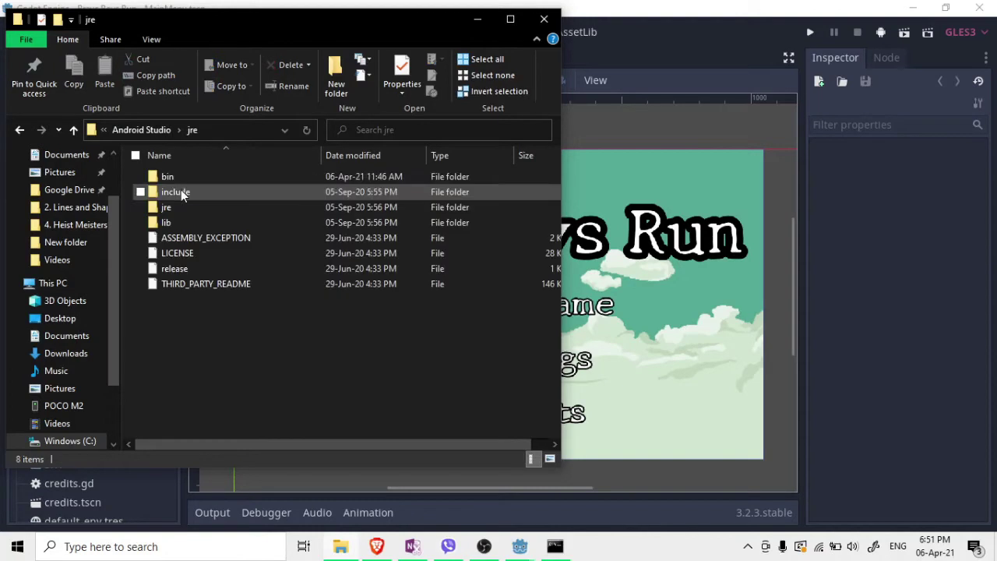
pyautogui.click(177, 176)
pyautogui.doubleClick(177, 176)
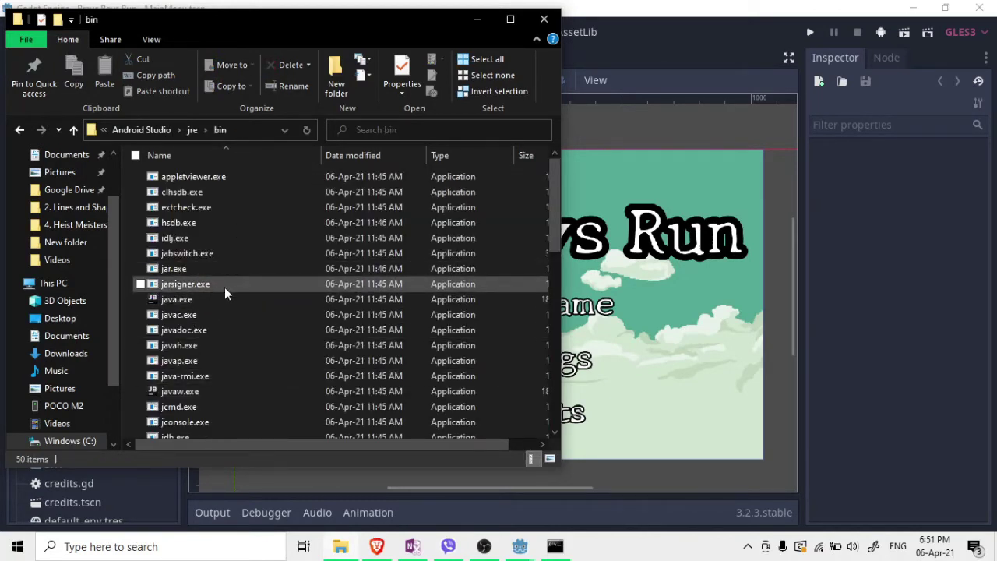
# Step: Scroll the bin folder, step back to Android Studio, and reopen jre\bin to locate keytool.exe
pyautogui.scroll(-3, 263, 360)
pyautogui.scroll(-4, 263, 358)
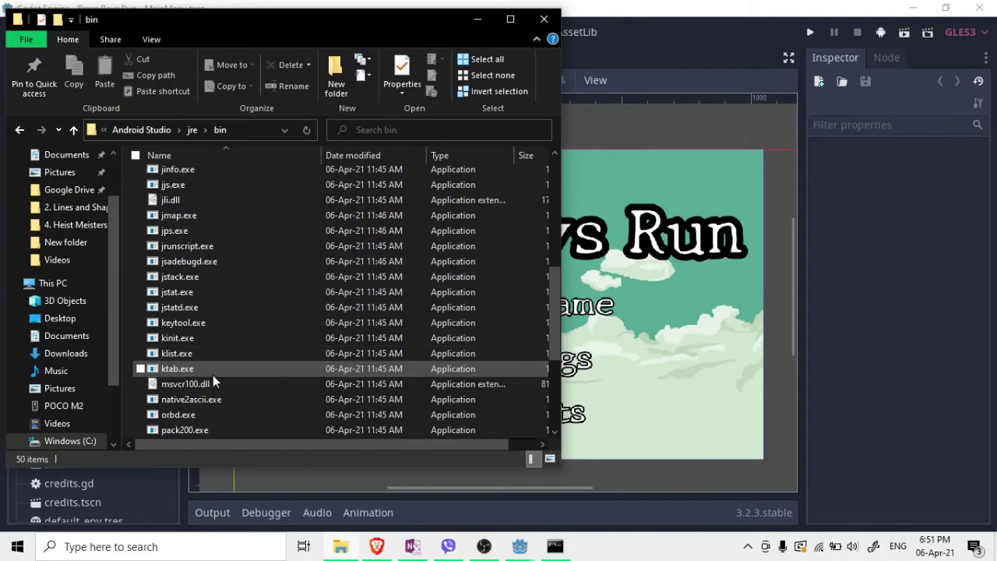
pyautogui.click(21, 134)
pyautogui.click(21, 132)
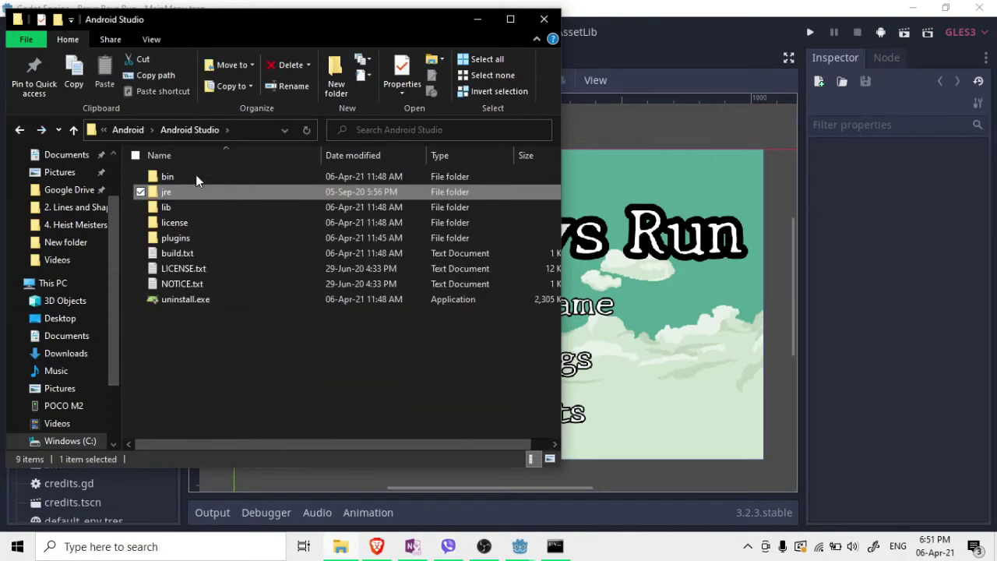
pyautogui.doubleClick(180, 192)
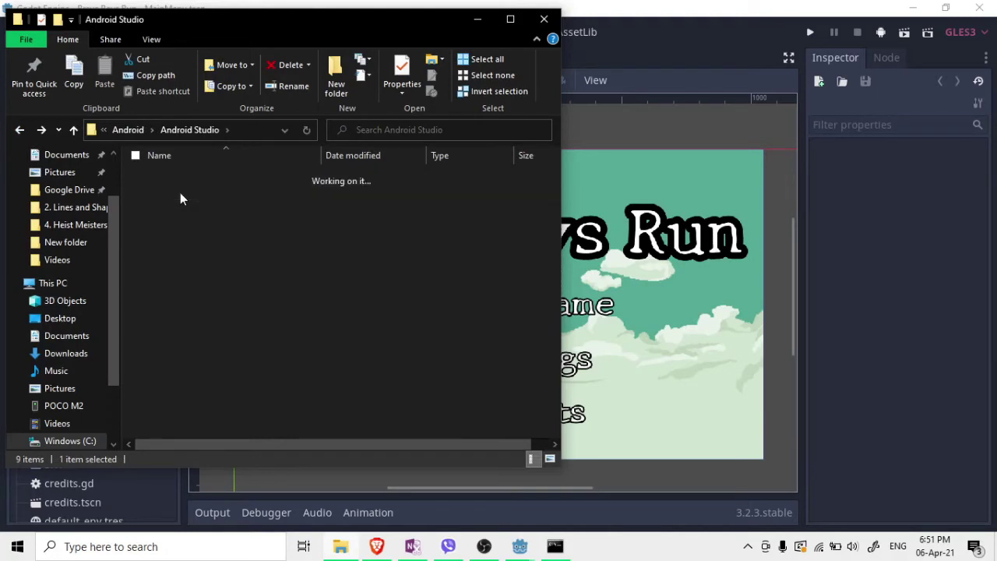
pyautogui.doubleClick(178, 180)
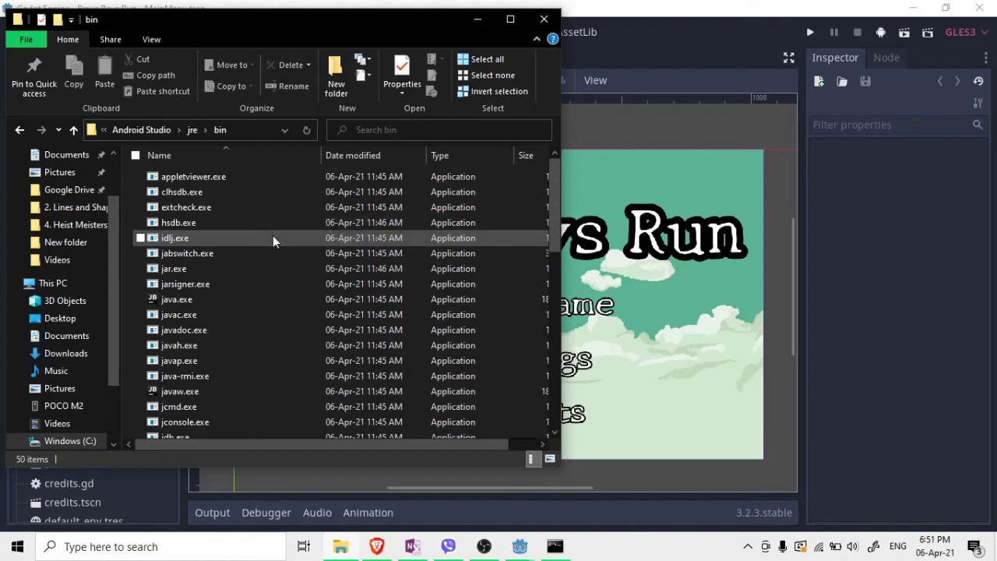
pyautogui.scroll(-5, 272, 242)
pyautogui.scroll(-1, 273, 245)
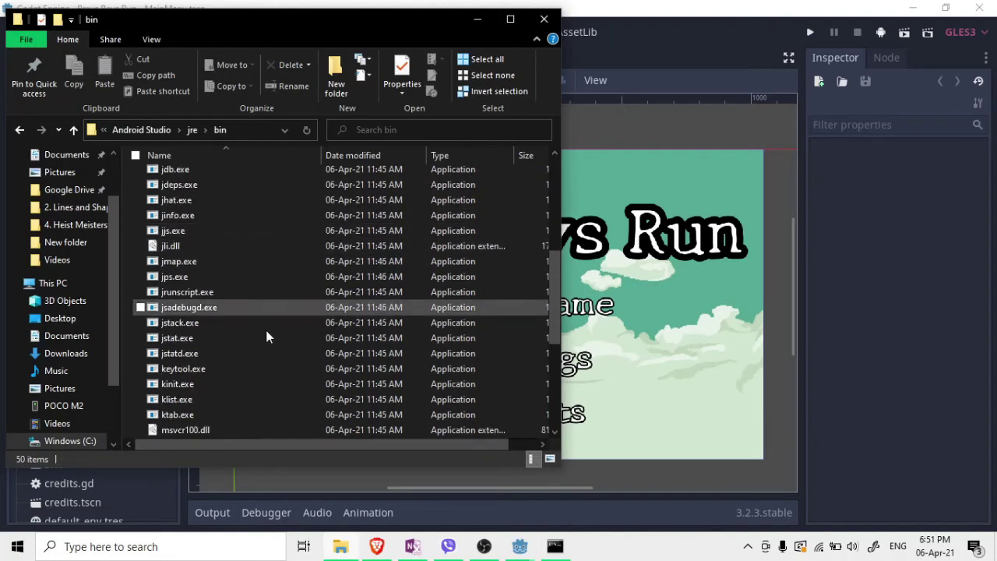
# Step: Reveal the bin folder's full path in the address bar, then go to This PC
pyautogui.click(252, 134)
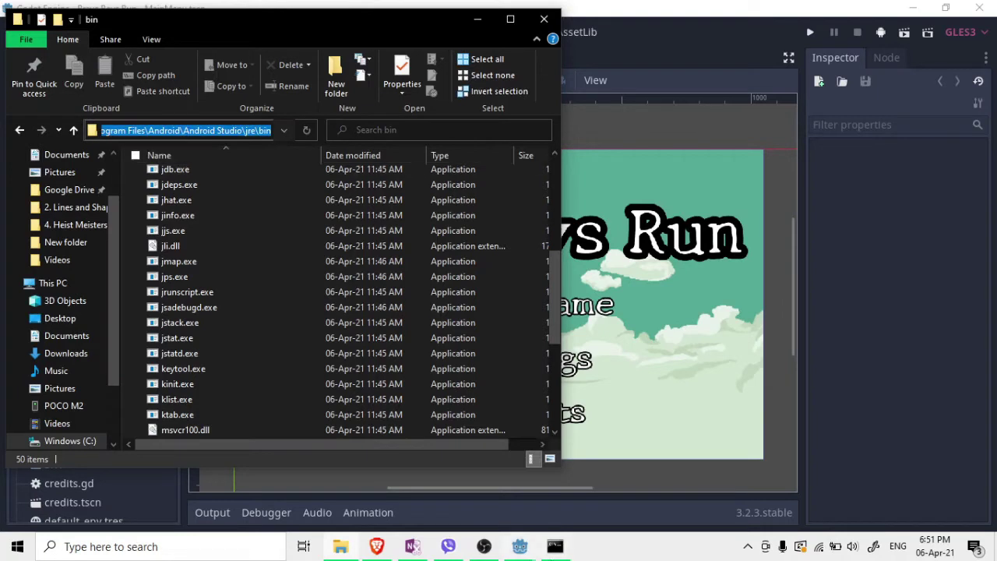
pyautogui.click(20, 130)
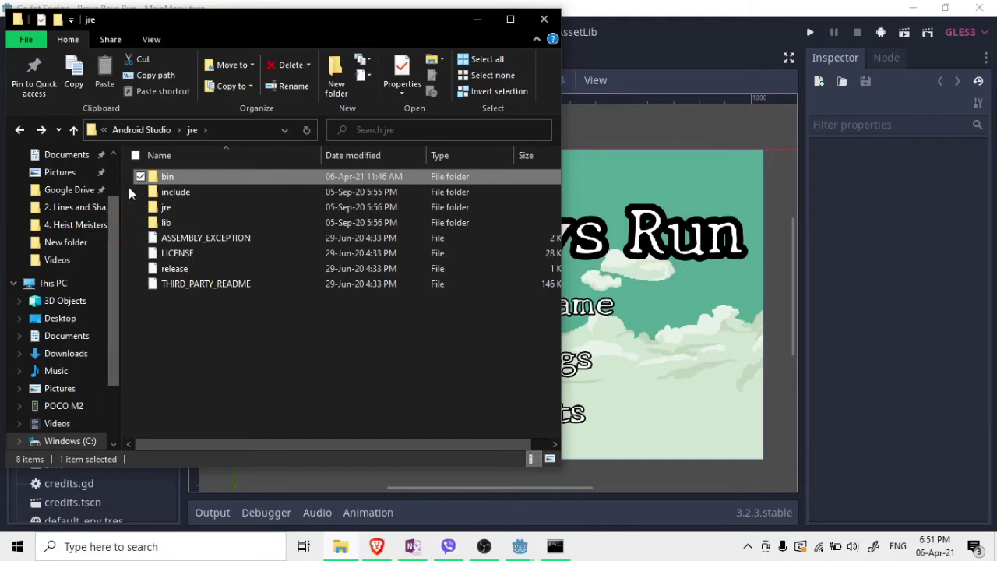
pyautogui.click(195, 130)
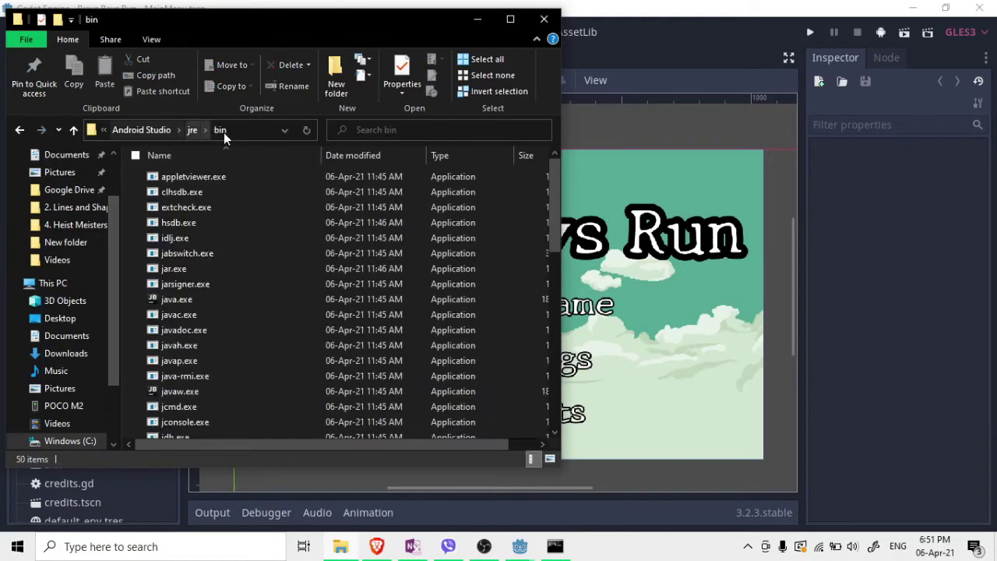
pyautogui.click(224, 131)
pyautogui.hotkey('ctrl', 'c')
pyautogui.click(35, 290)
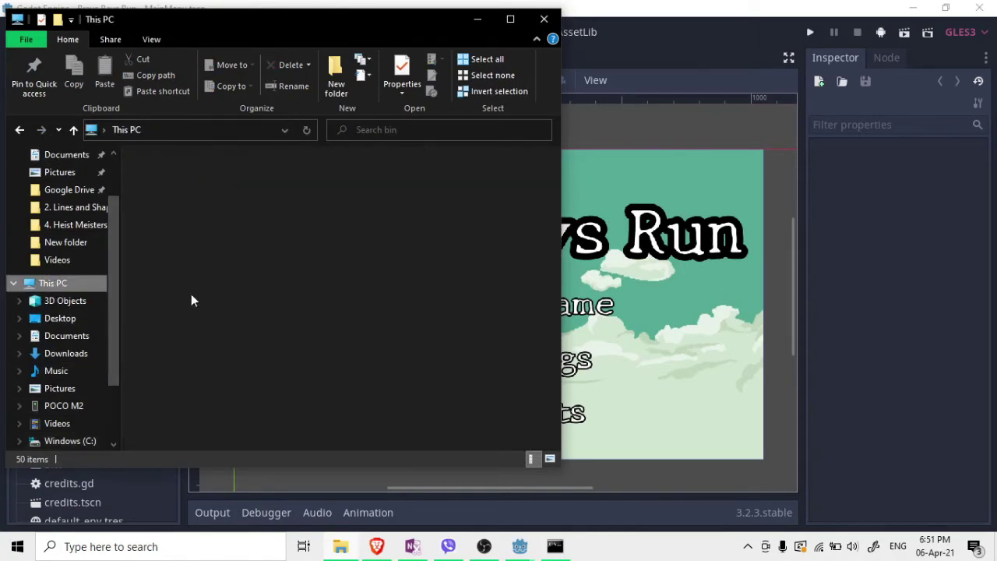
# Step: Open the user Path variable through This PC Properties > Advanced system settings > Environment Variables
pyautogui.rightClick(407, 438)
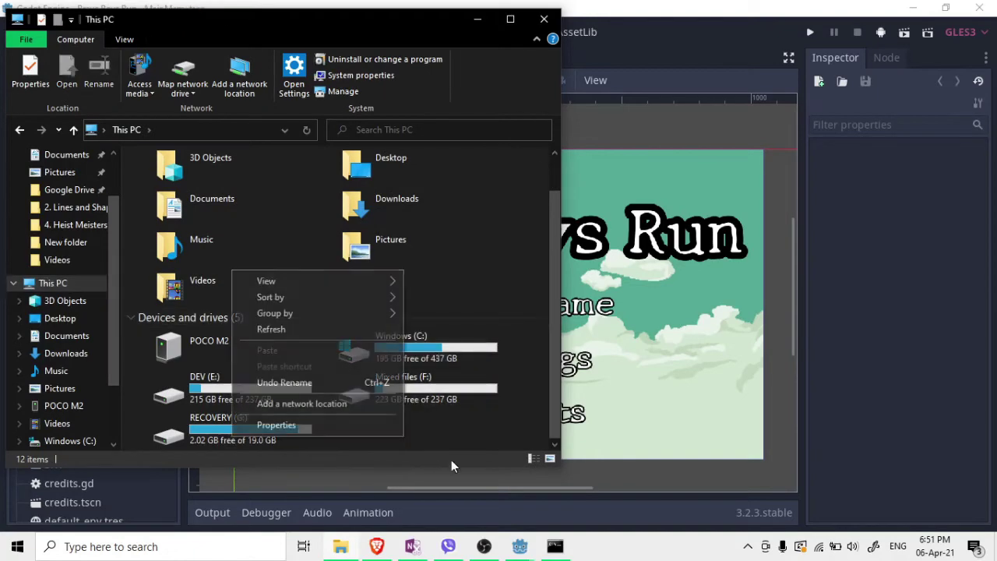
pyautogui.click(340, 431)
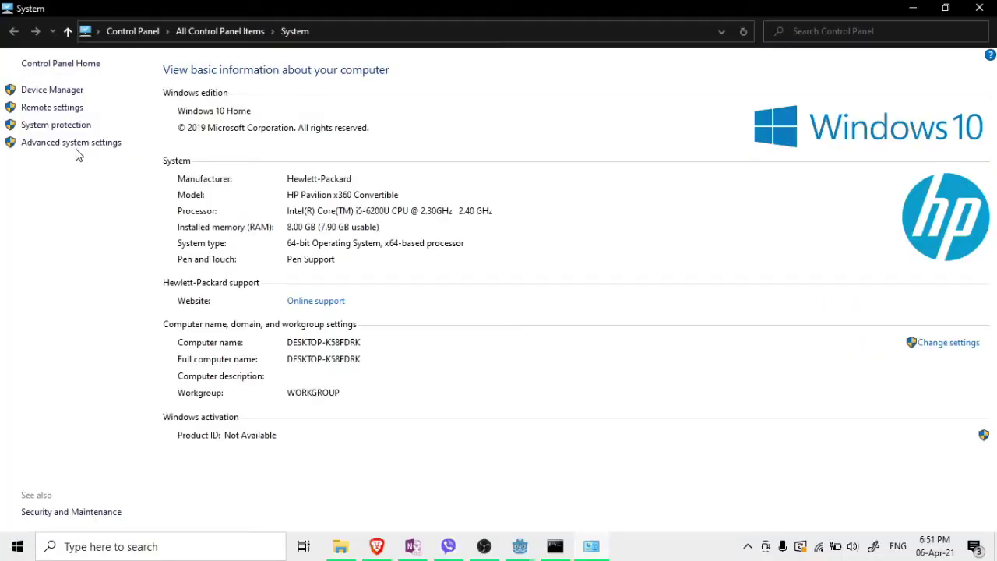
pyautogui.click(76, 145)
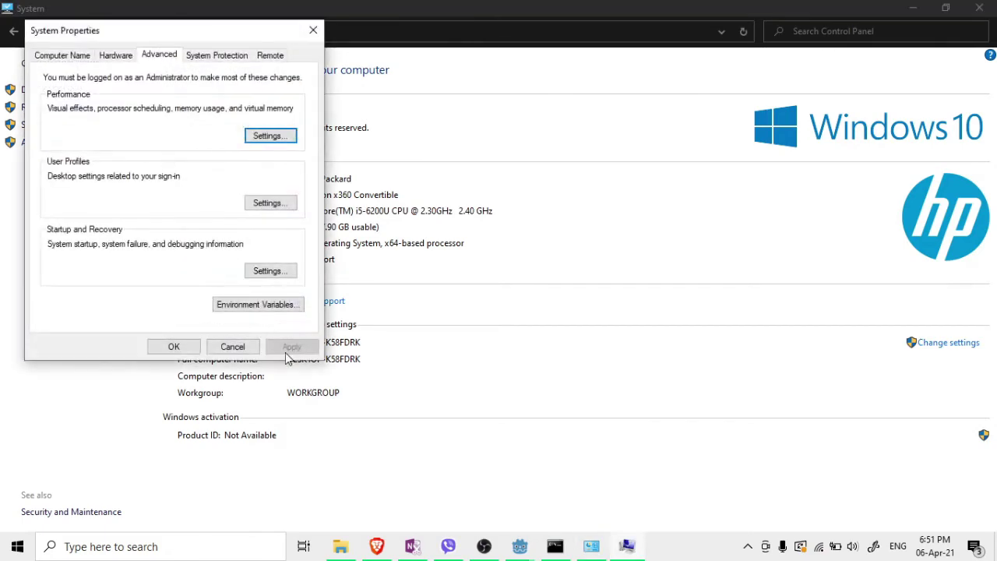
pyautogui.click(256, 305)
pyautogui.click(326, 162)
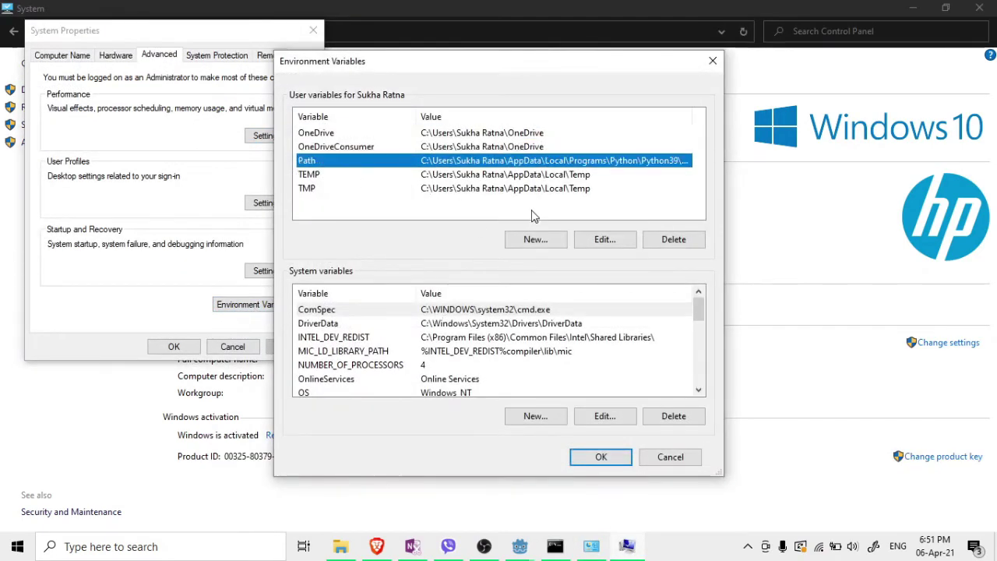
pyautogui.doubleClick(351, 166)
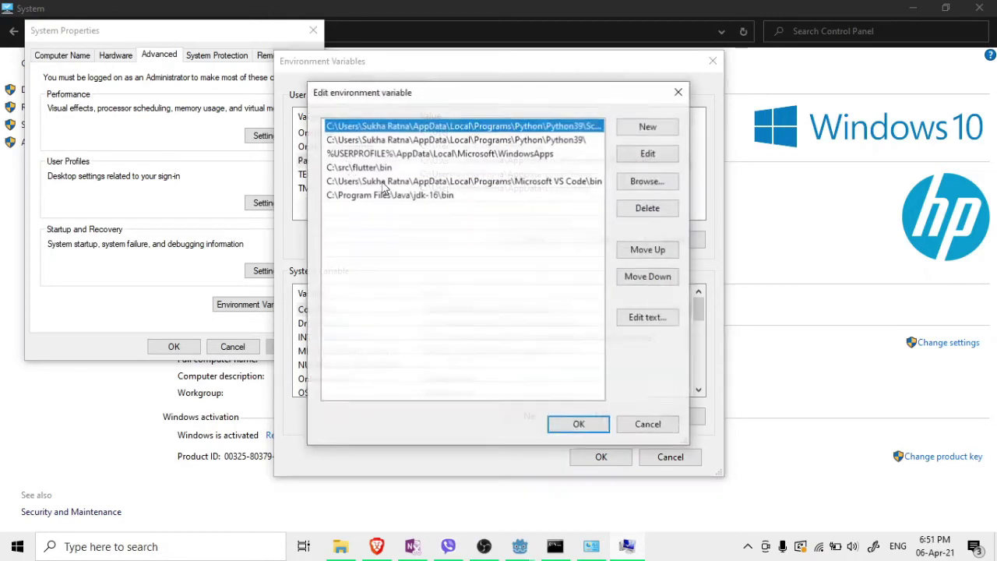
# Step: Add C:\Program Files\Android\Android Studio\jre\bin to Path, remove jdk-16\bin, save, and close Command Prompt
pyautogui.click(635, 129)
pyautogui.hotkey('ctrl', 'v')
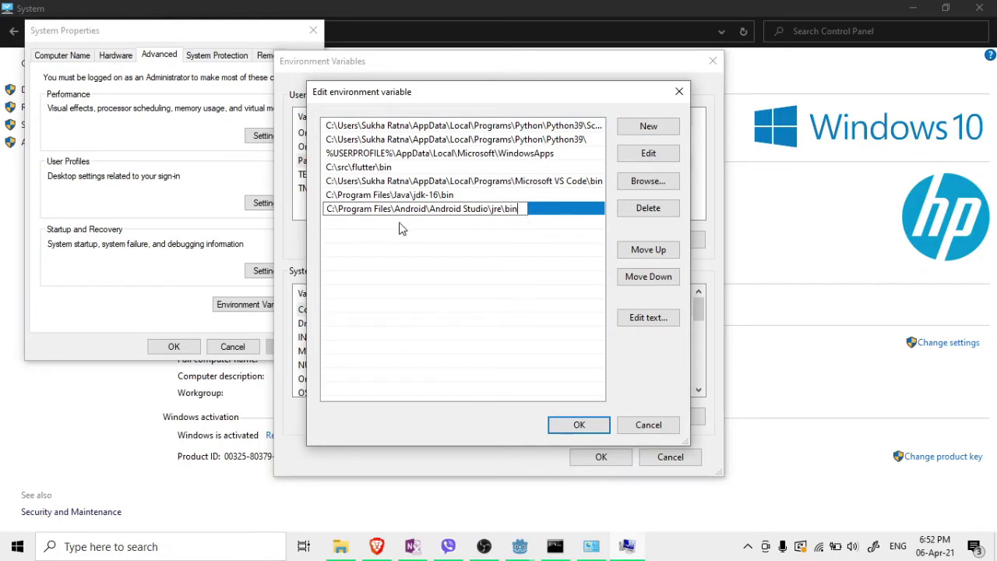
pyautogui.press('Return')
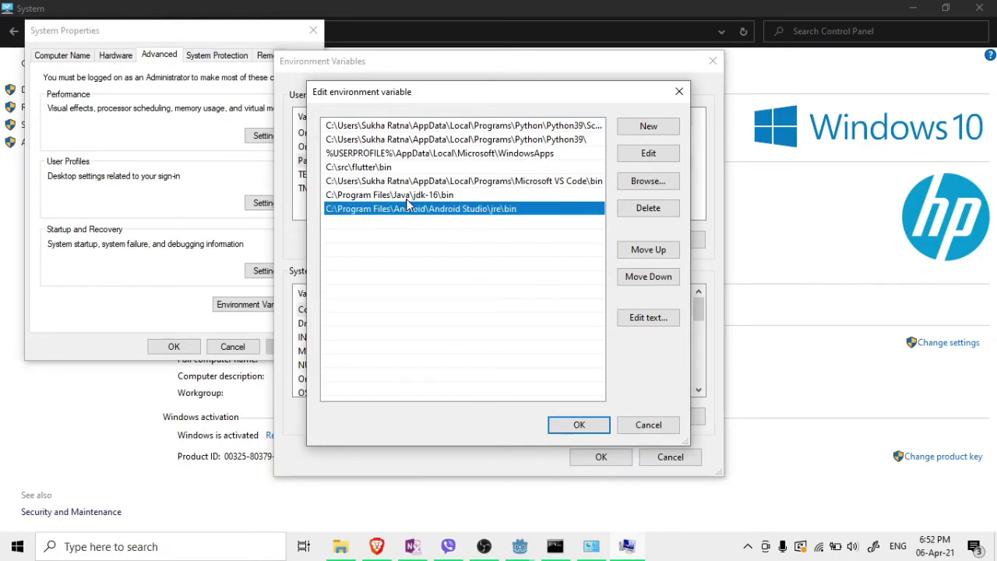
pyautogui.click(326, 198)
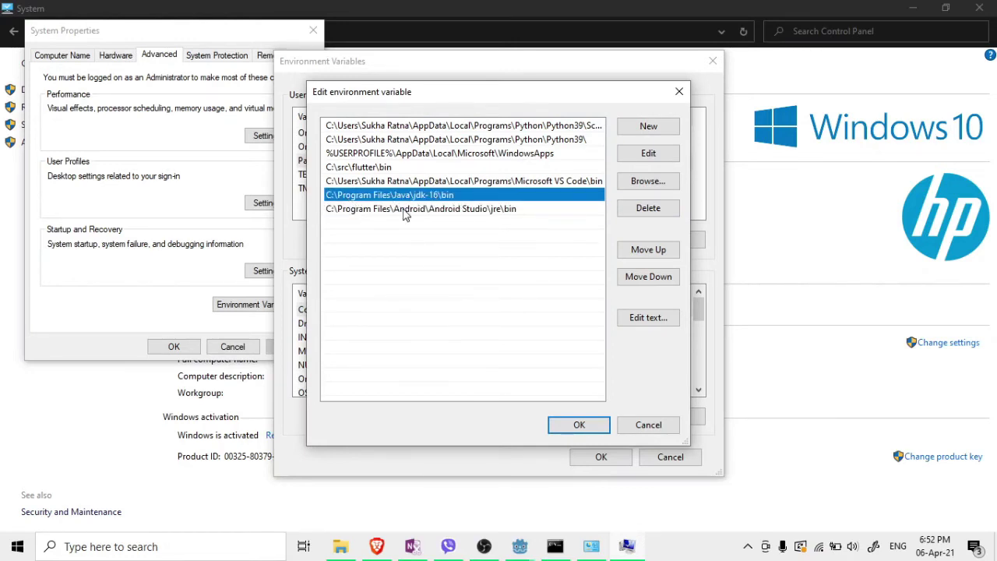
pyautogui.click(631, 212)
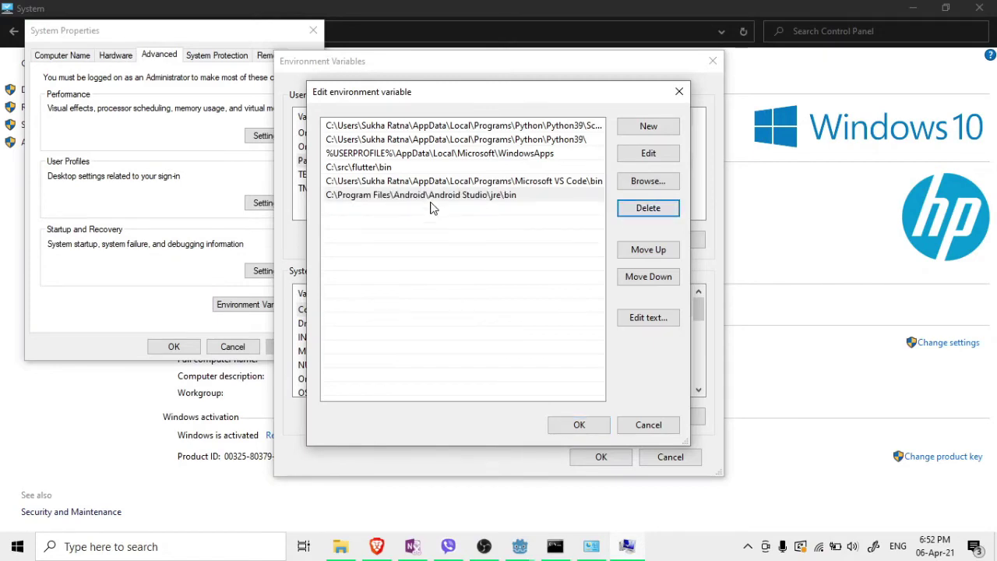
pyautogui.click(485, 201)
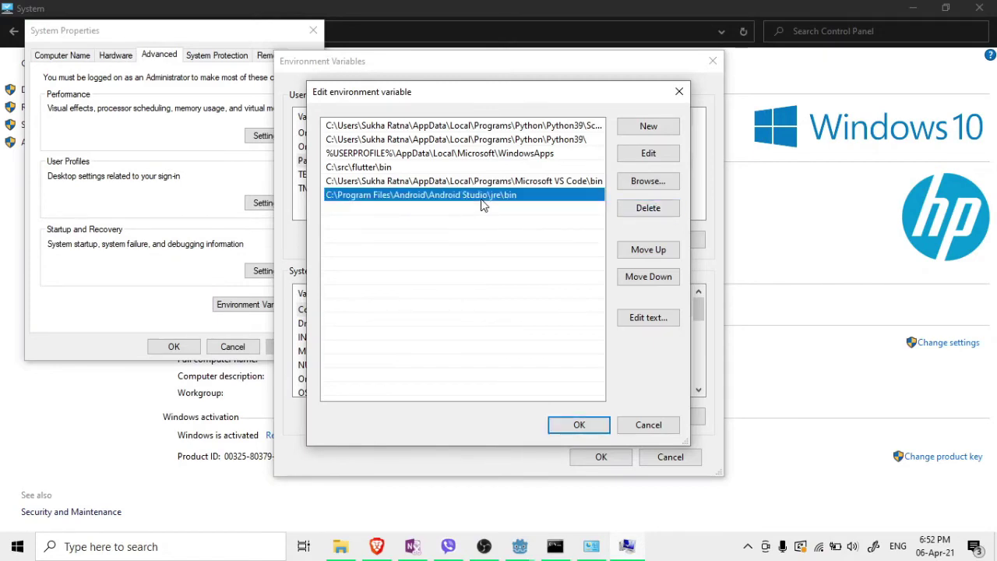
pyautogui.click(568, 429)
pyautogui.click(582, 460)
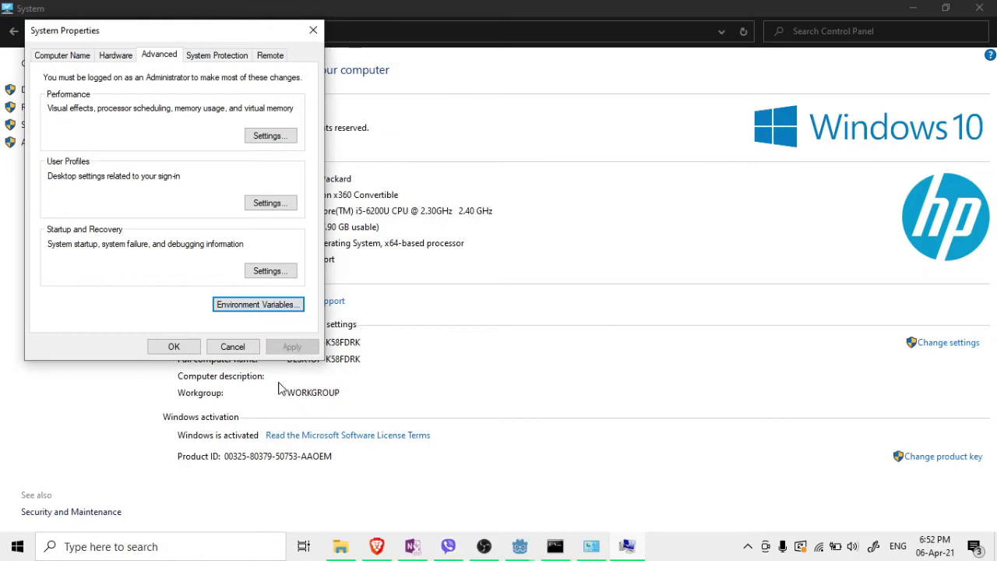
pyautogui.click(173, 346)
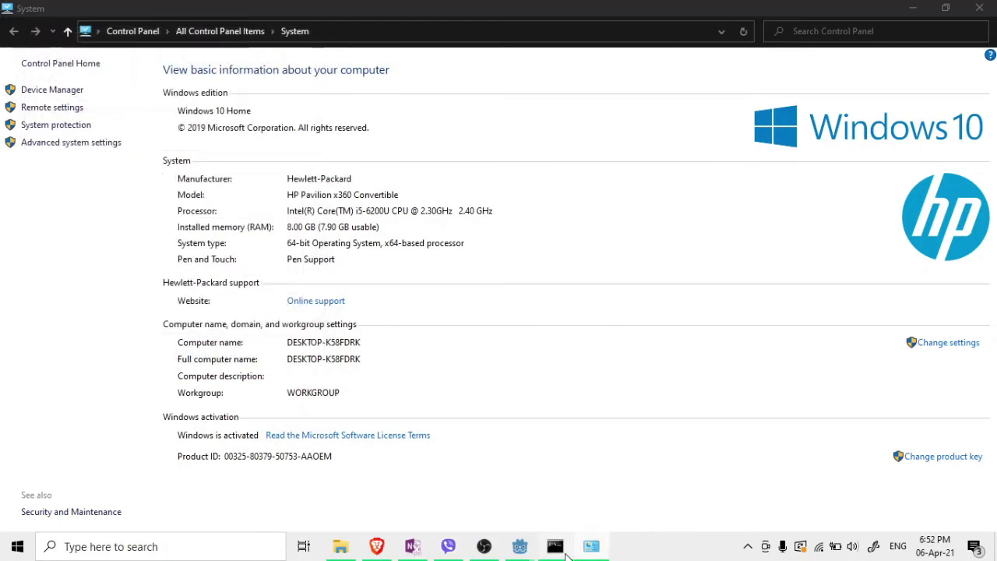
pyautogui.click(554, 546)
pyautogui.click(807, 127)
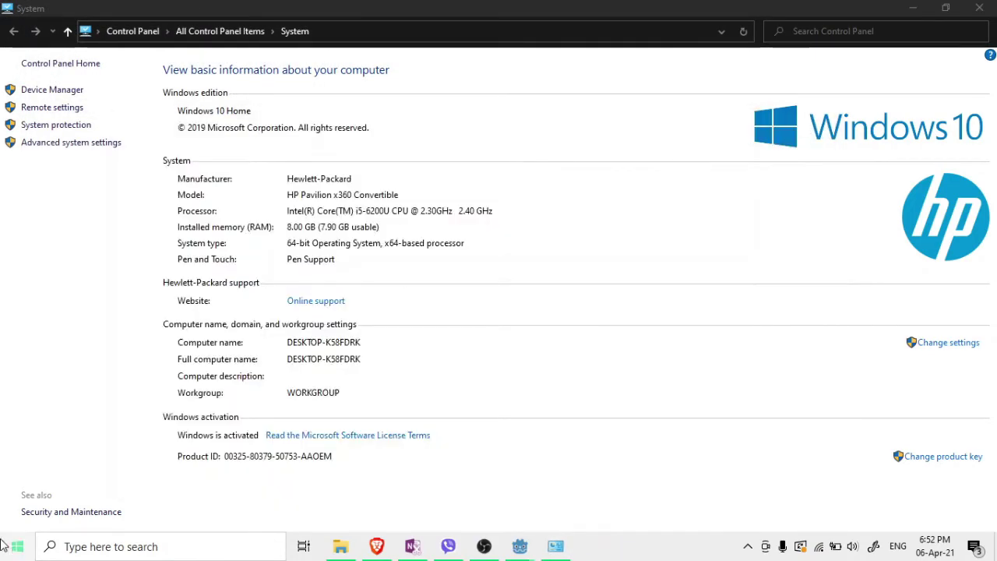